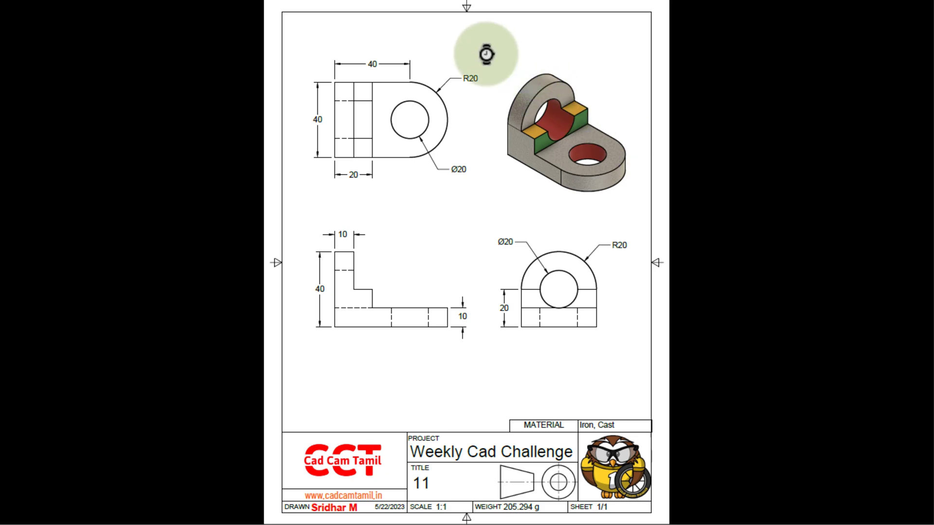
- Review the bracket's reference drawing, switch to Fusion 360 and start a sketch on the horizontal XY plane
scroll(487, 54, up, 4)
scroll(438, 76, down, 3)
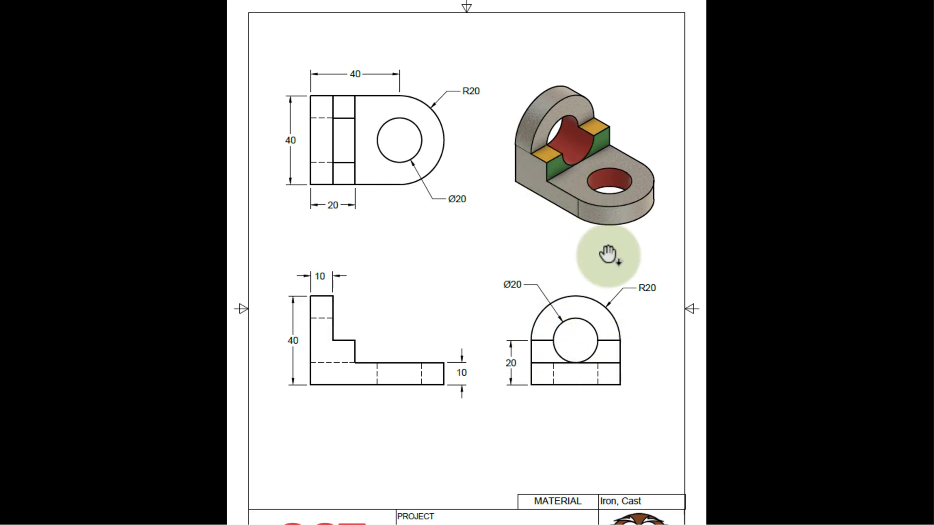
key(alt+Tab)
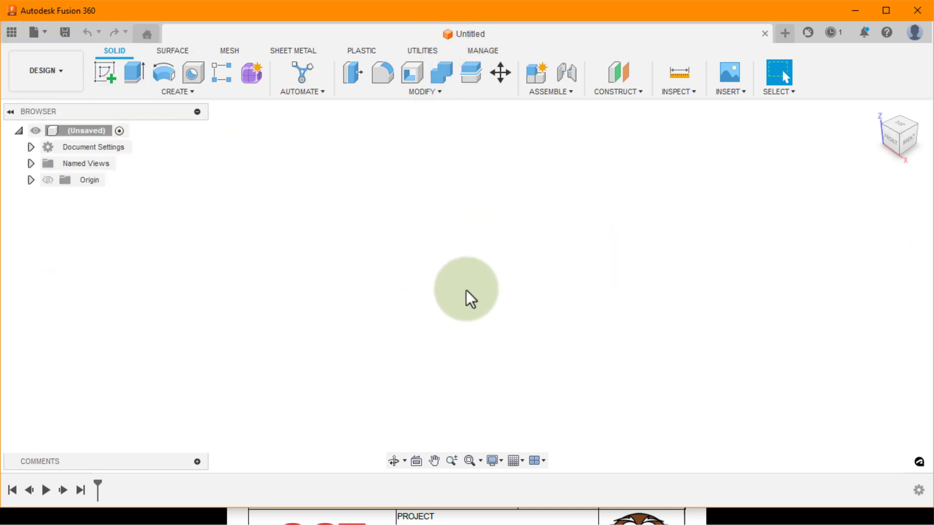
click(107, 79)
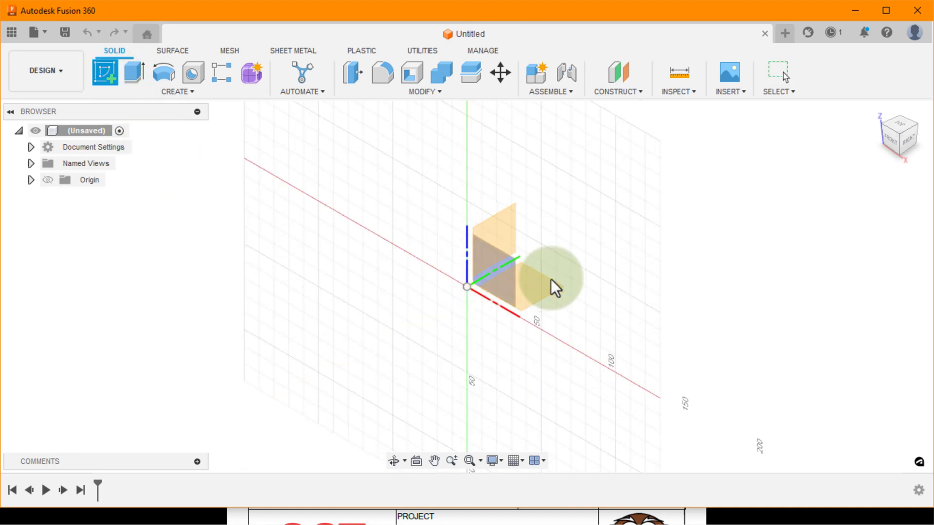
click(546, 284)
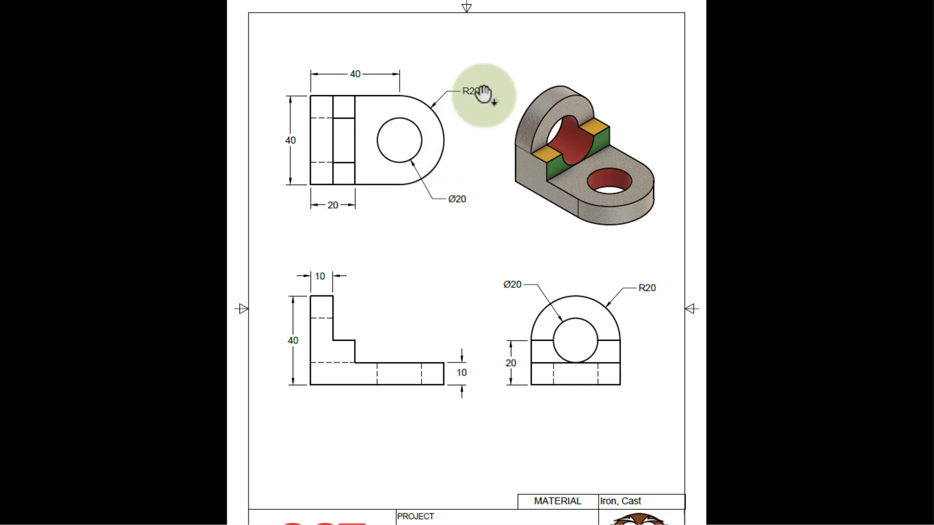
- Draw a two-point rectangle from the origin, 20 mm wide and about 21 mm high
click(139, 68)
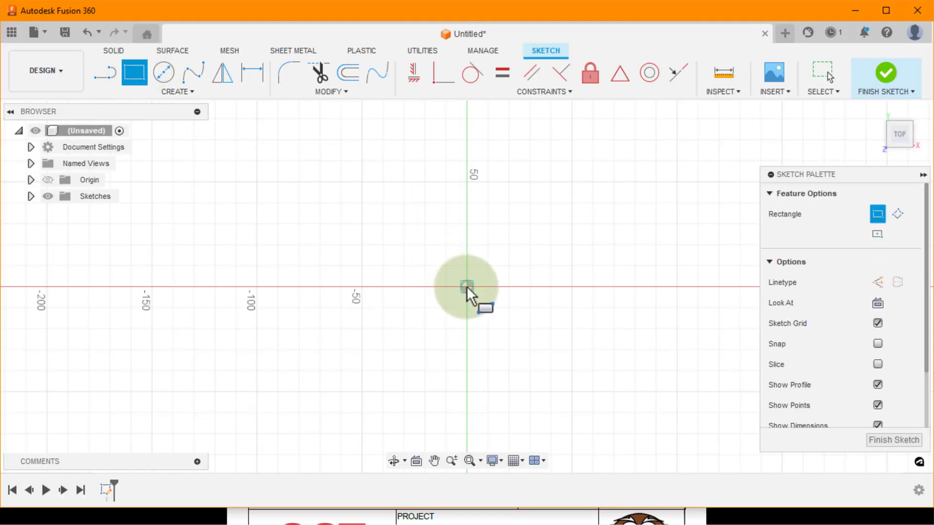
click(467, 287)
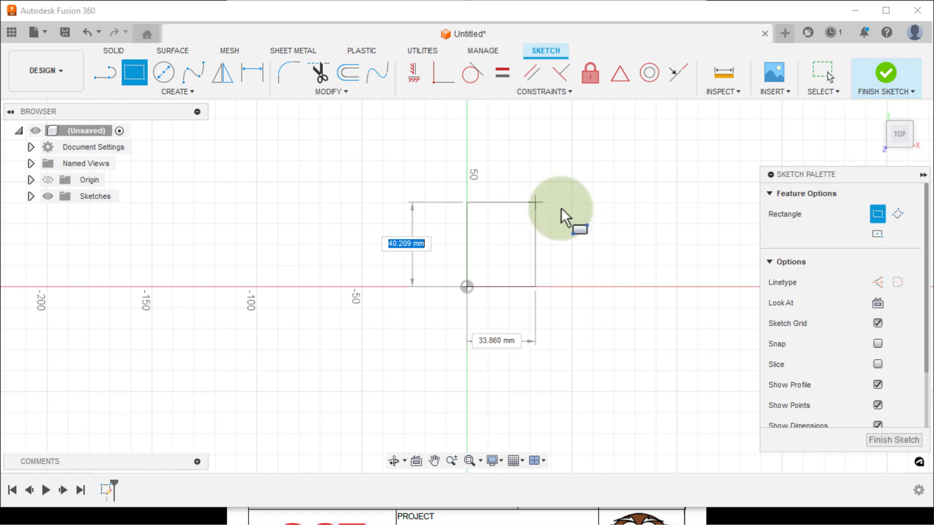
text(20)
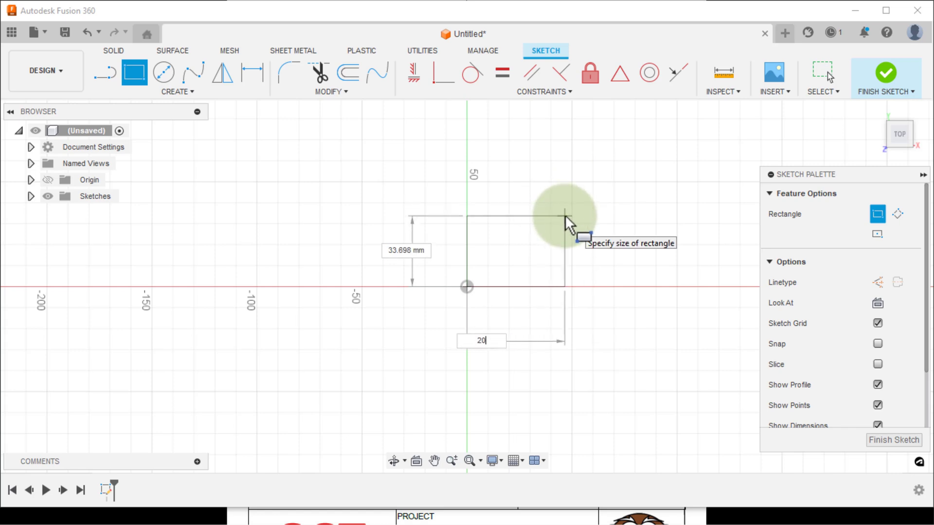
key(Tab)
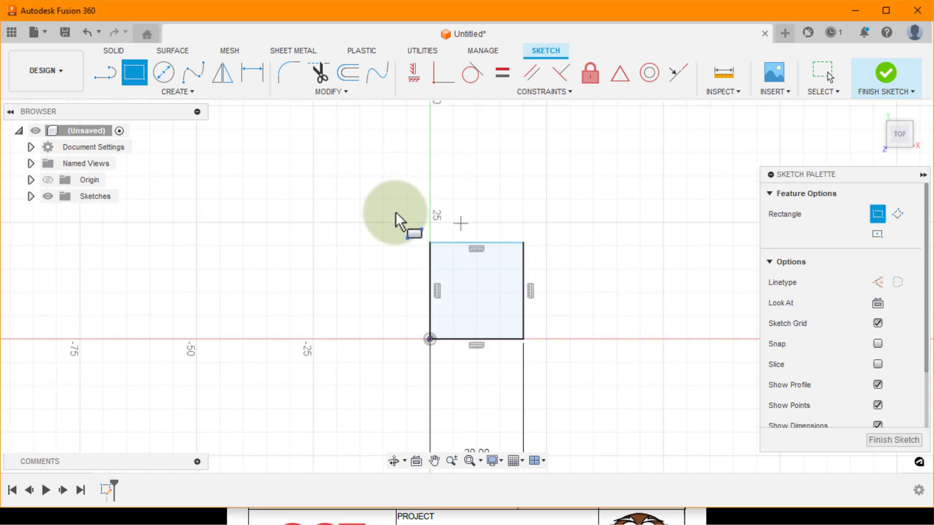
scroll(396, 211, down, 1)
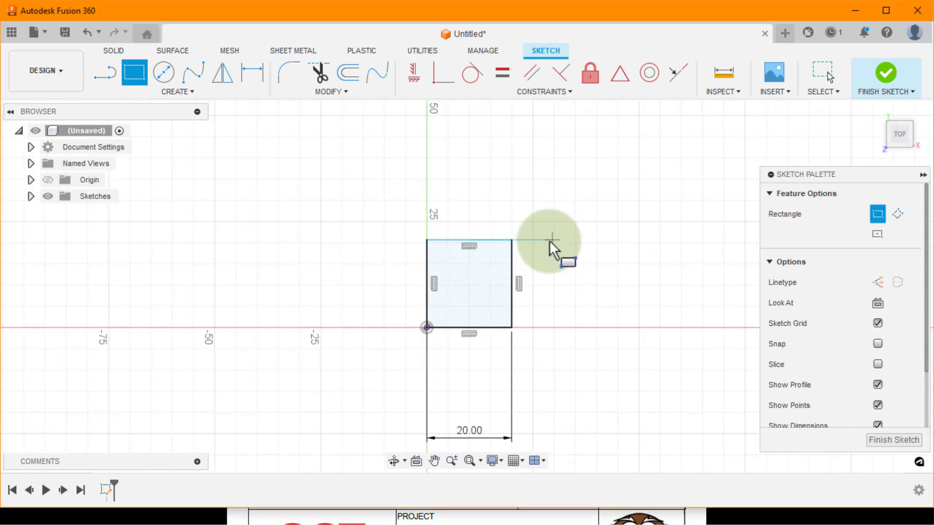
key(Escape)
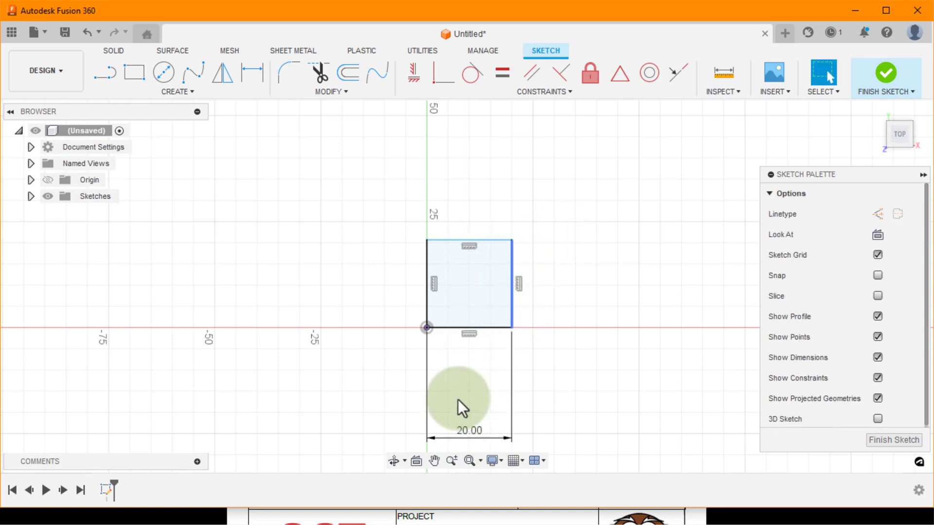
click(450, 312)
click(337, 235)
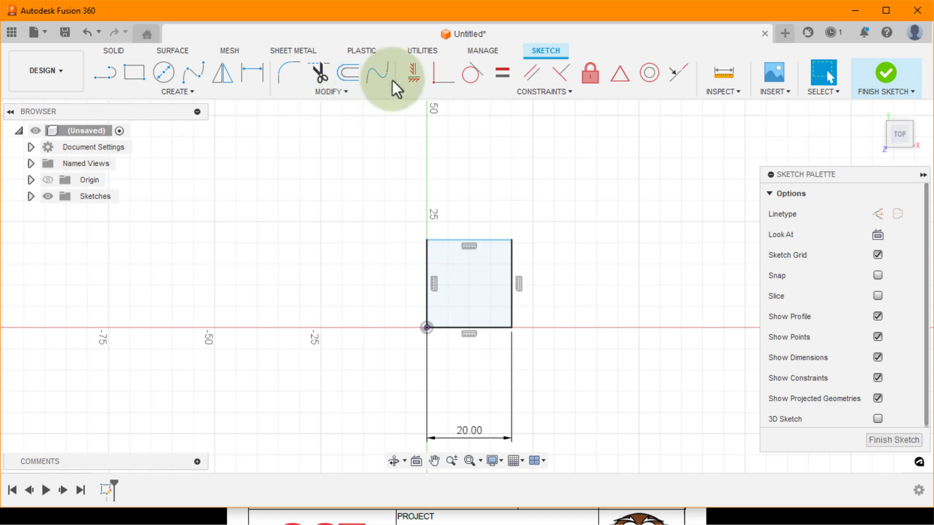
- Dimension the rectangle's vertical side on the origin at 20 mm
click(254, 74)
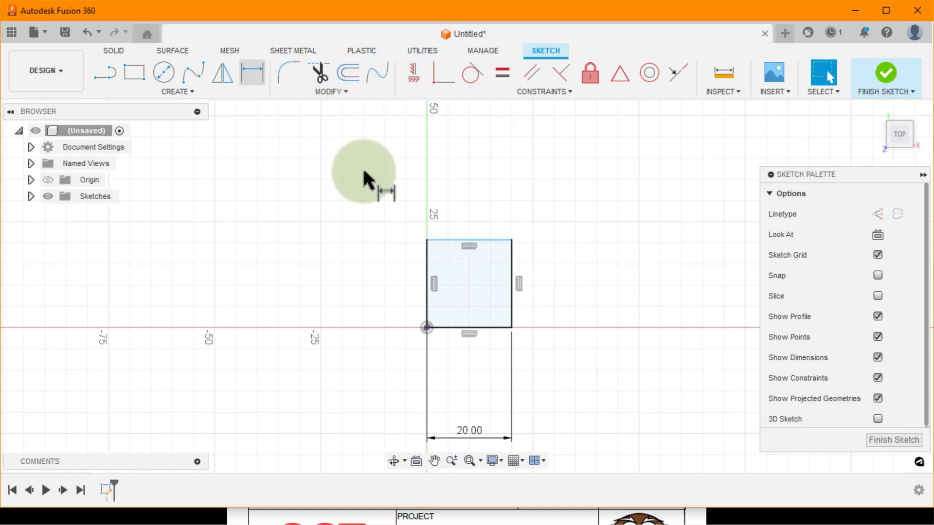
click(426, 281)
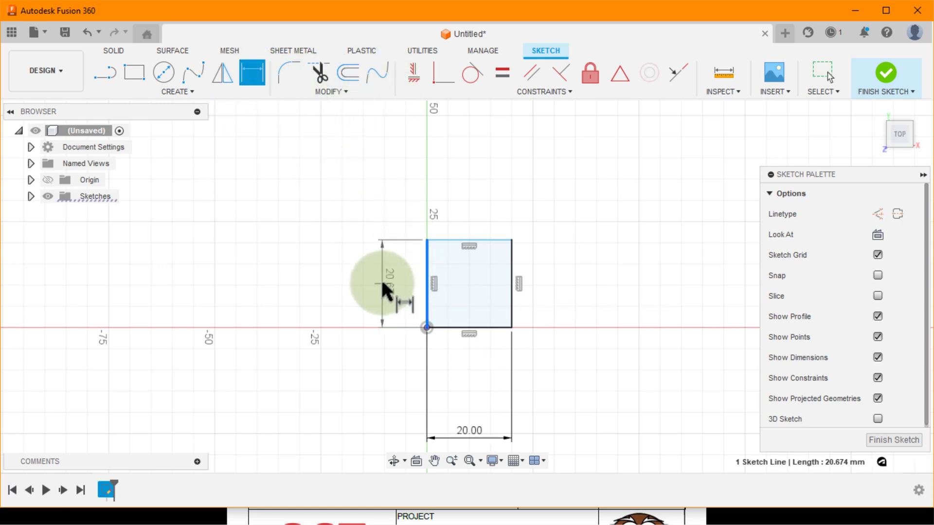
click(381, 278)
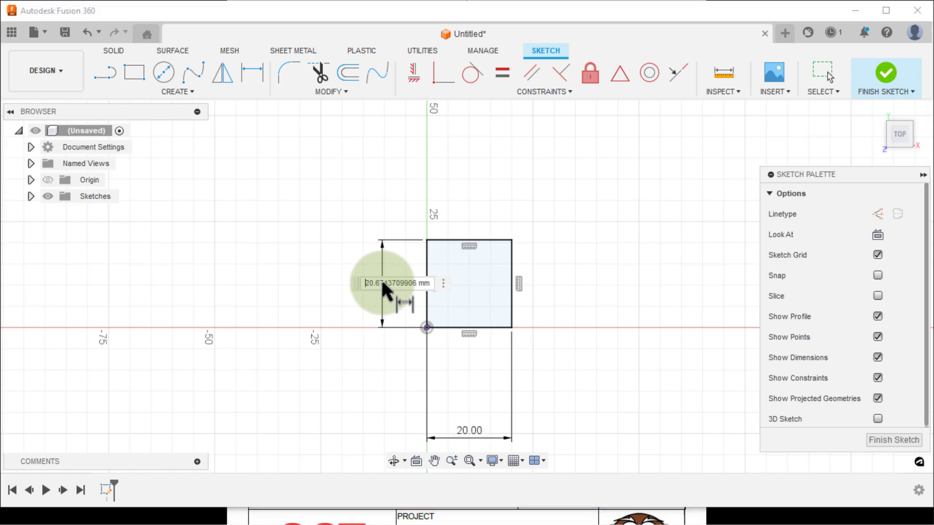
text(20)
key(Return)
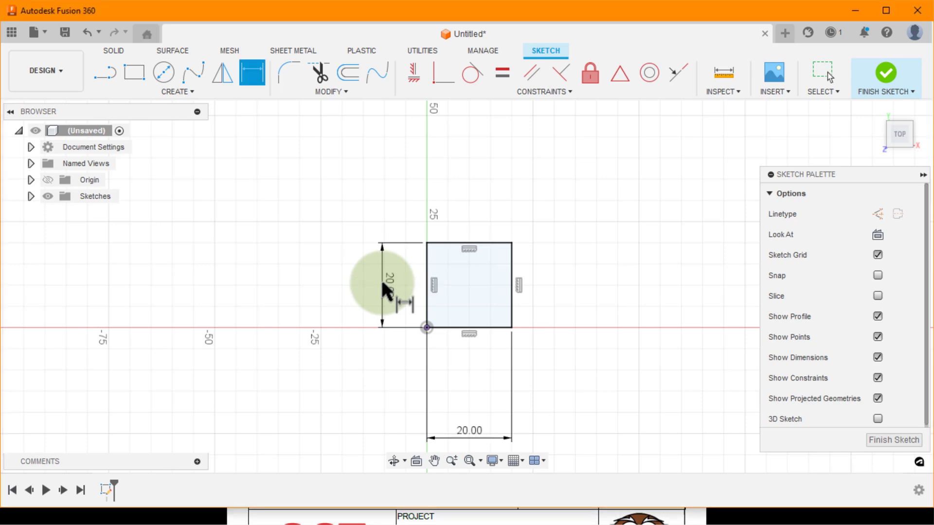
- Draw a 10 mm diameter circle centred on the midpoint of the rectangle's right edge
click(161, 74)
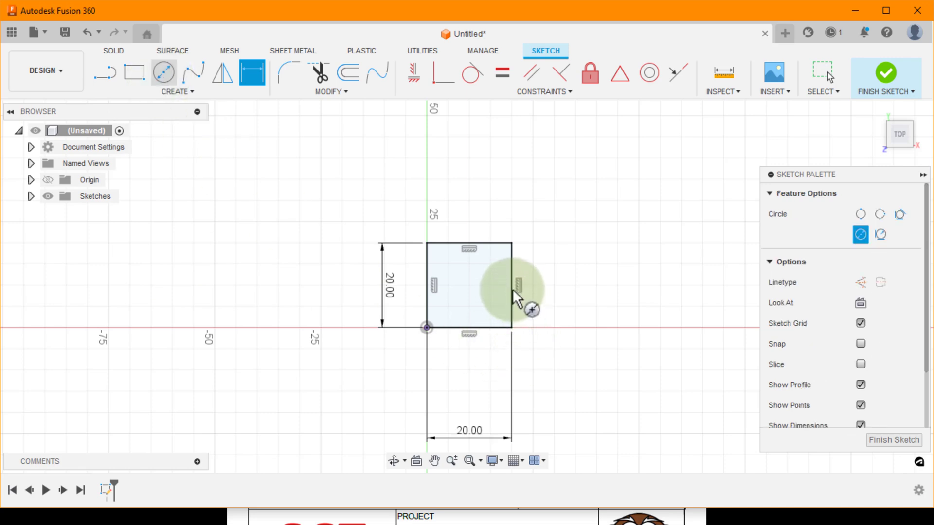
click(518, 276)
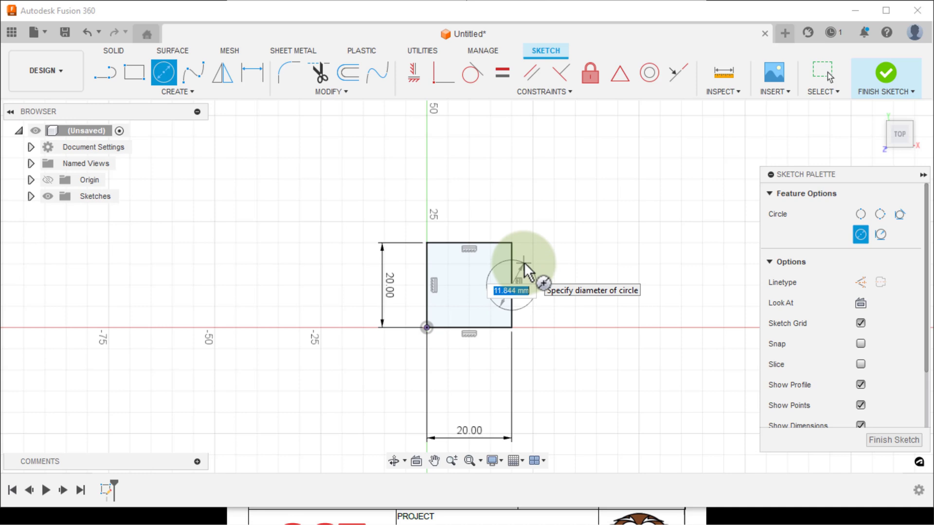
text(10)
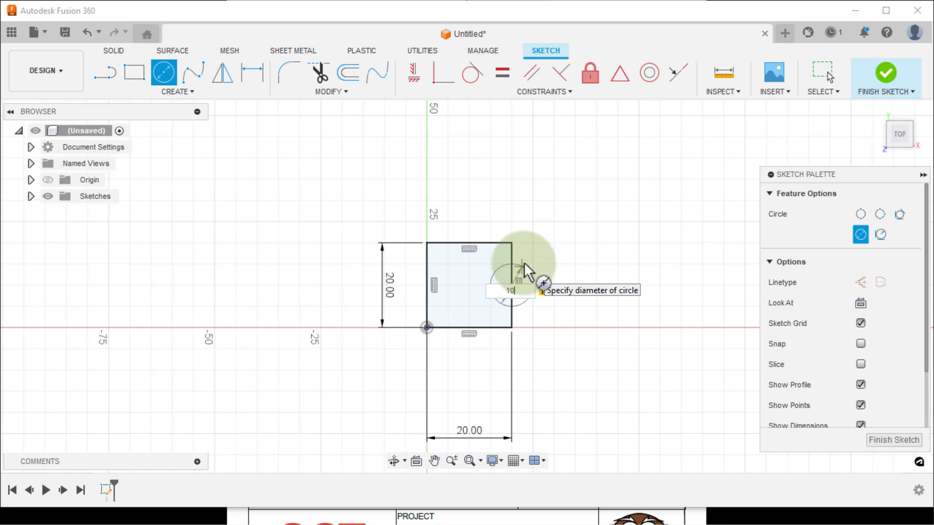
key(Return)
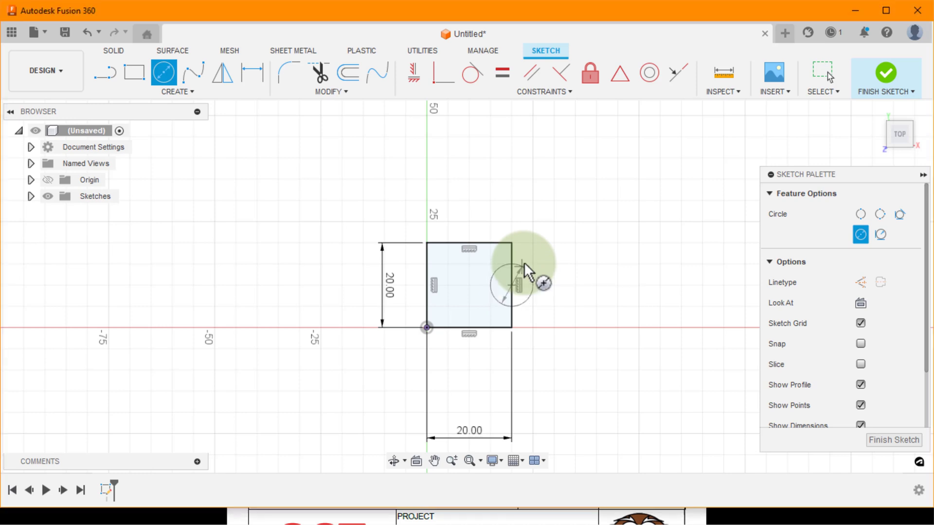
key(Escape)
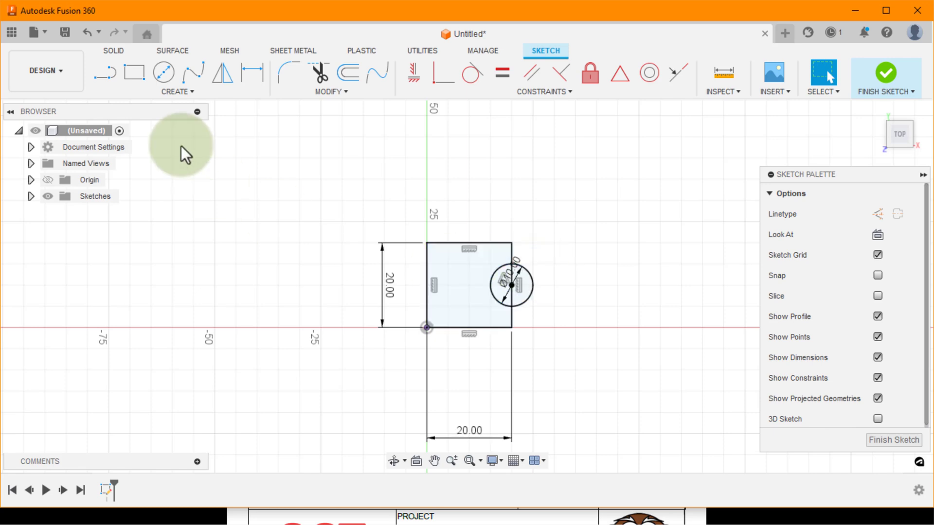
- Draw a concentric 20 mm circle around the small circle, passing through the rectangle's upper right corner
click(162, 78)
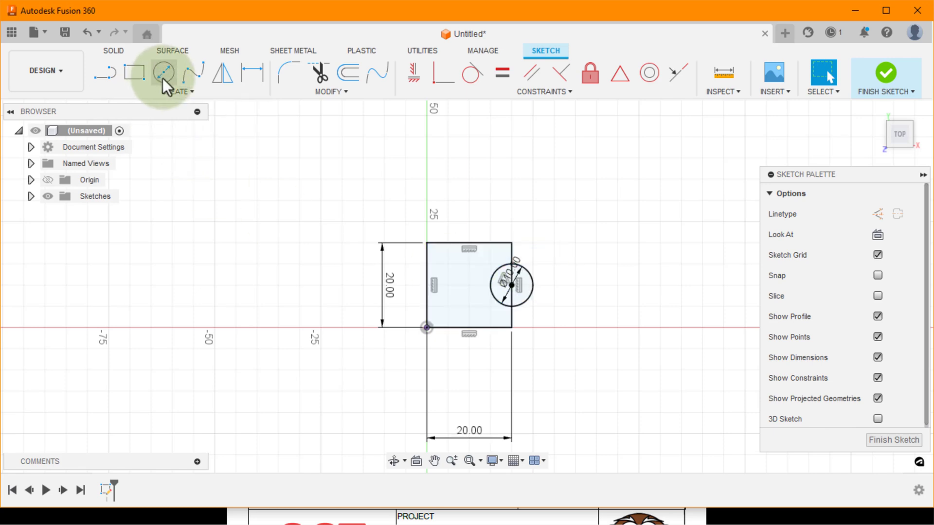
click(512, 286)
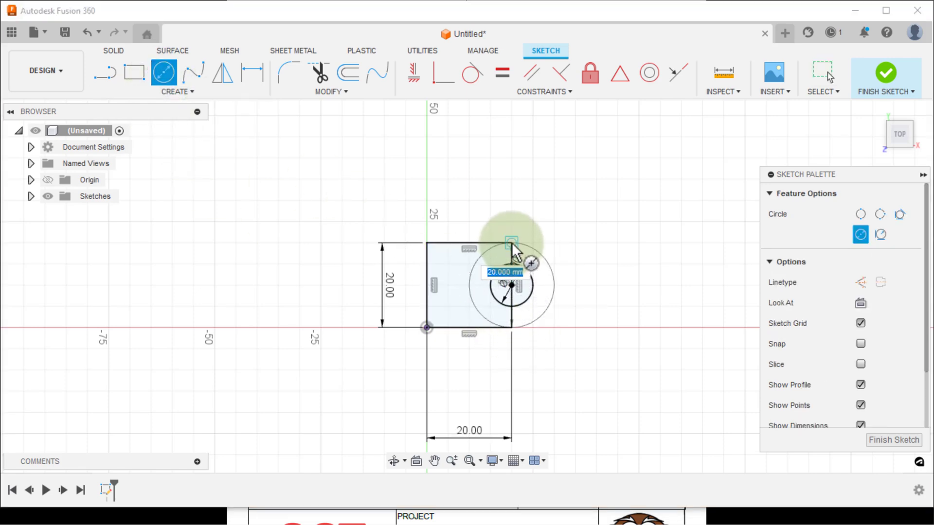
click(512, 243)
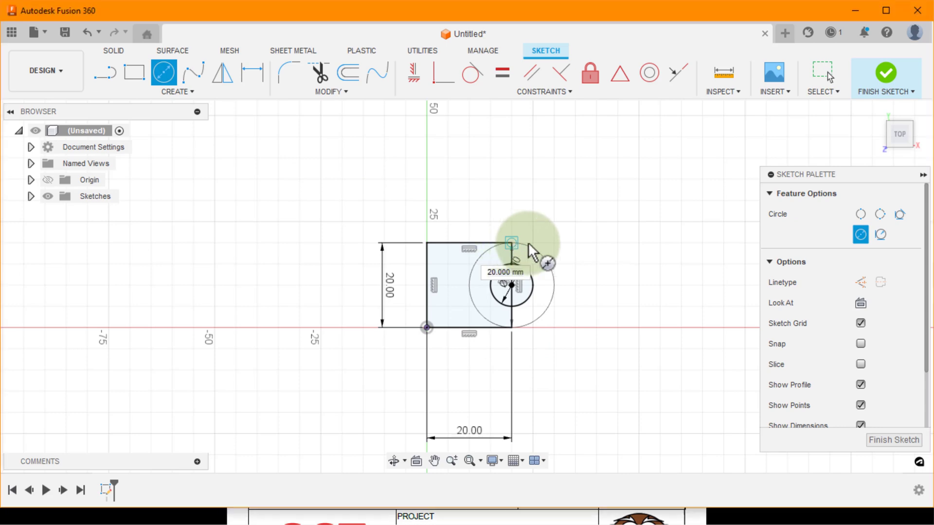
click(562, 243)
key(Escape)
- Delete the rectangle's right edge, trim the outer circle's half inside the rectangle and finish the sketch
scroll(530, 282, up, 3)
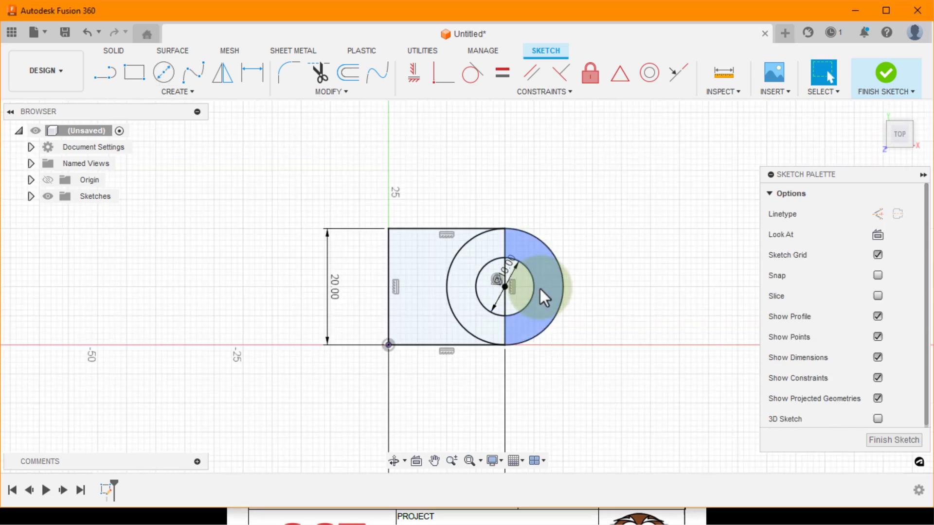
scroll(540, 288, up, 2)
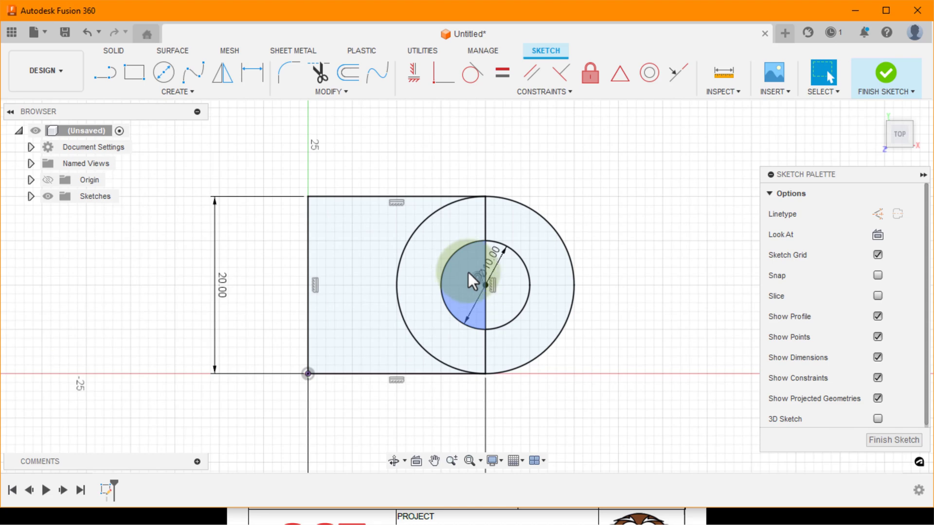
click(486, 221)
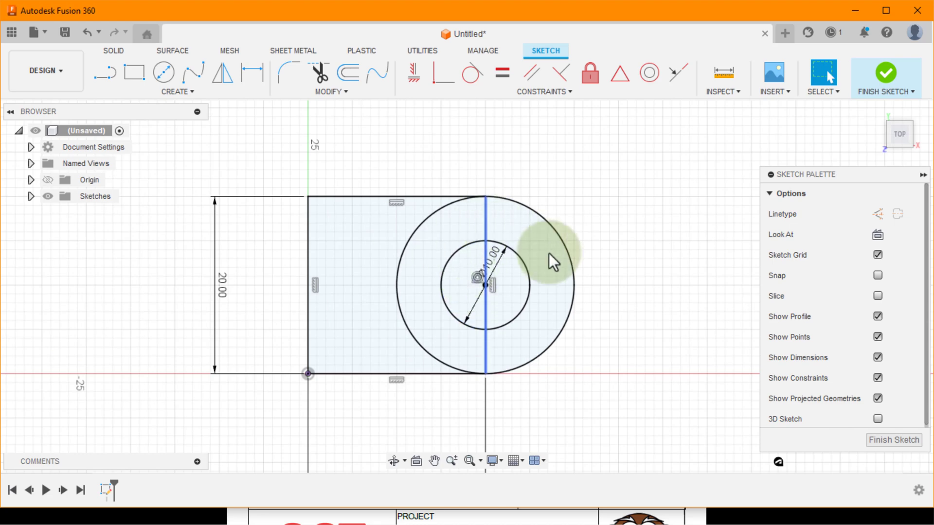
key(Delete)
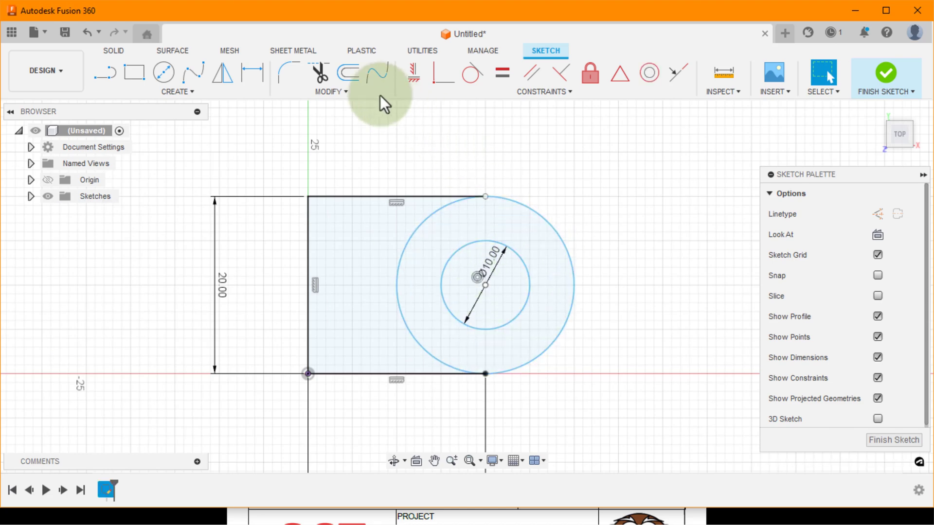
click(323, 69)
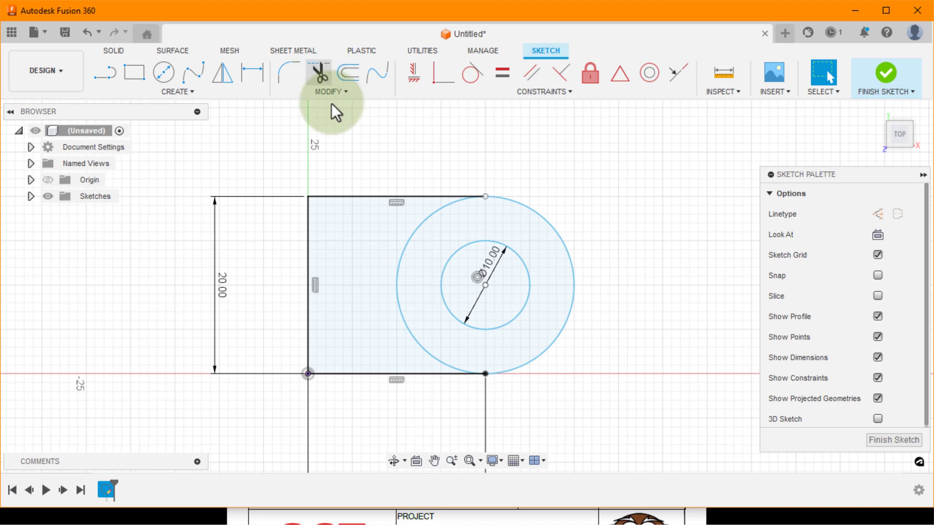
click(421, 229)
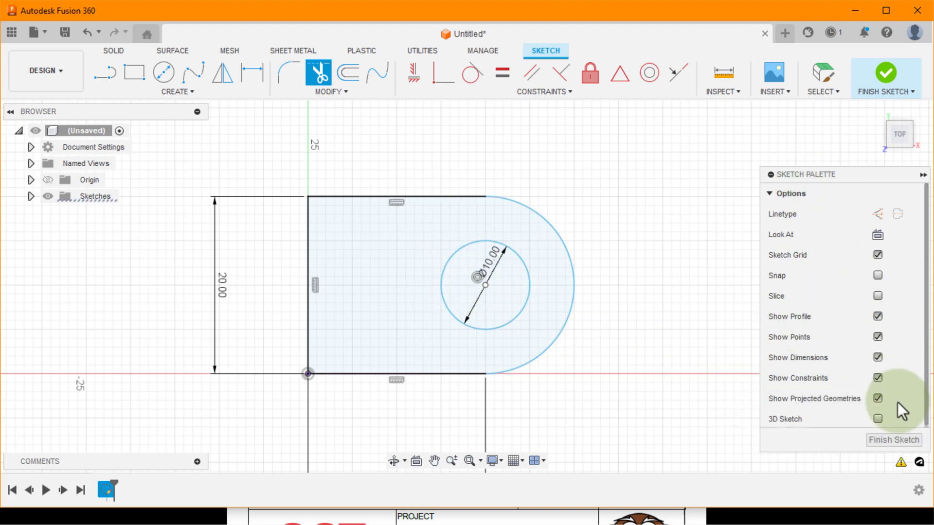
click(886, 442)
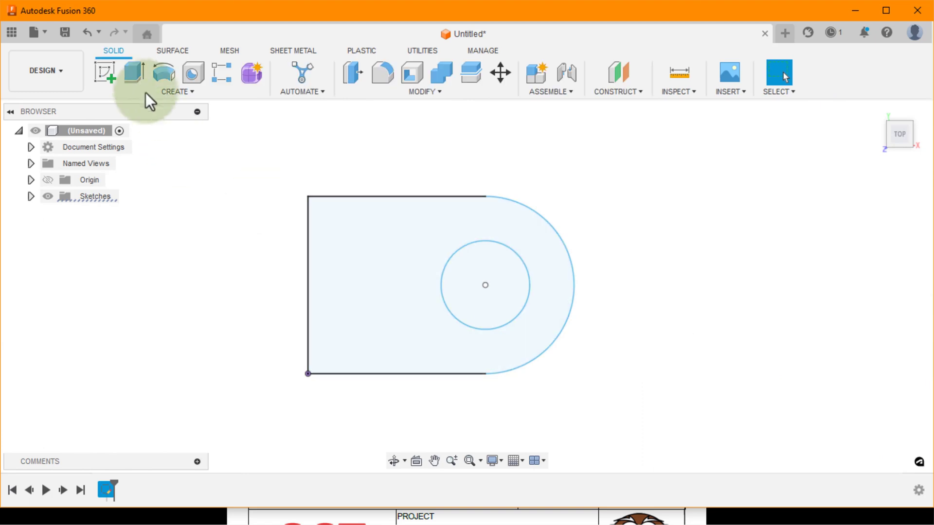
- Extrude the rounded profile around the hole 10 mm as a new body and check it against the reference drawing
click(134, 74)
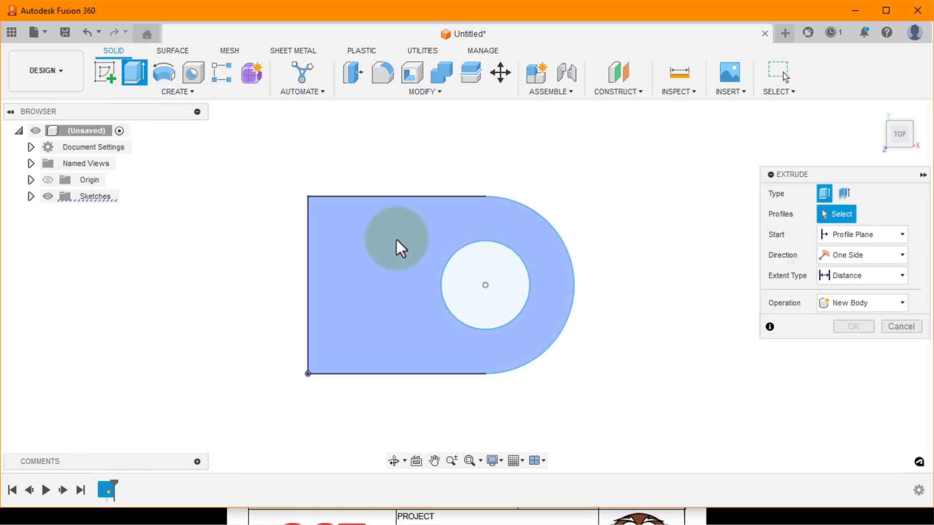
click(396, 239)
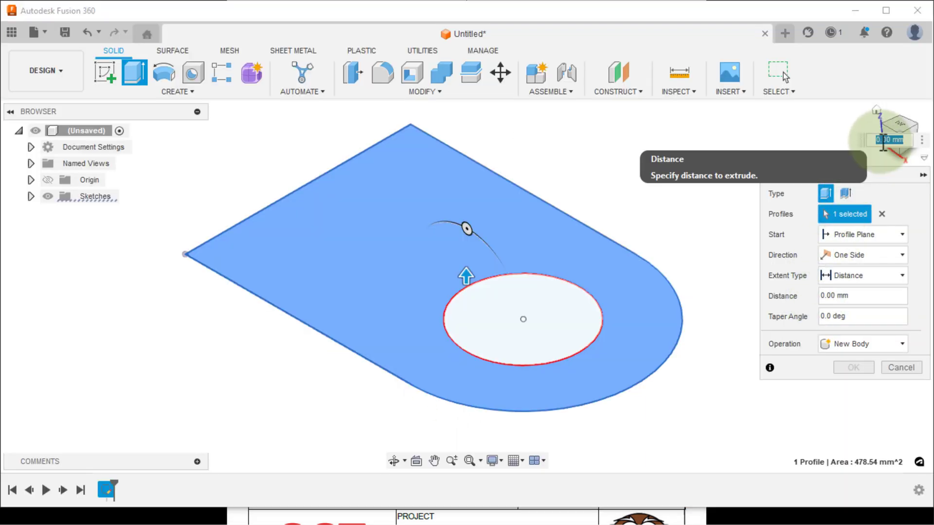
text(10)
key(Return)
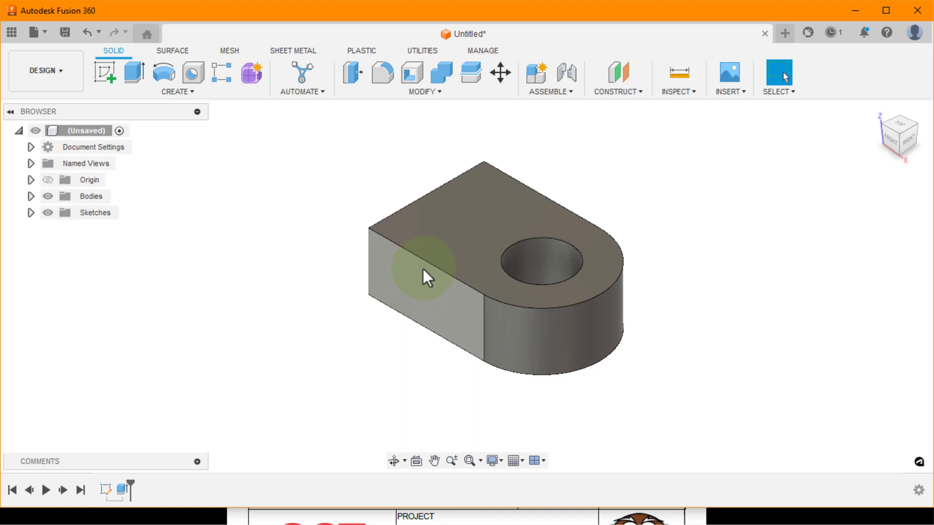
key(alt+Tab)
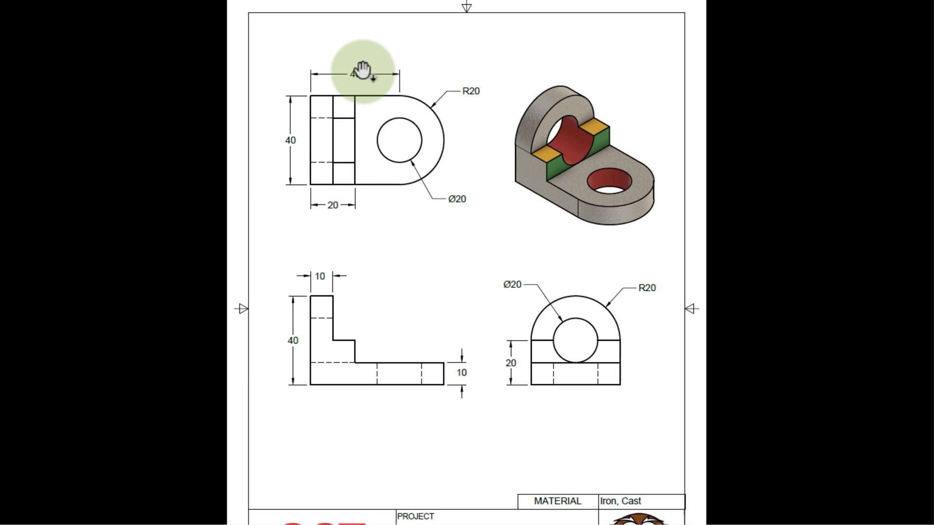
key(alt+Tab)
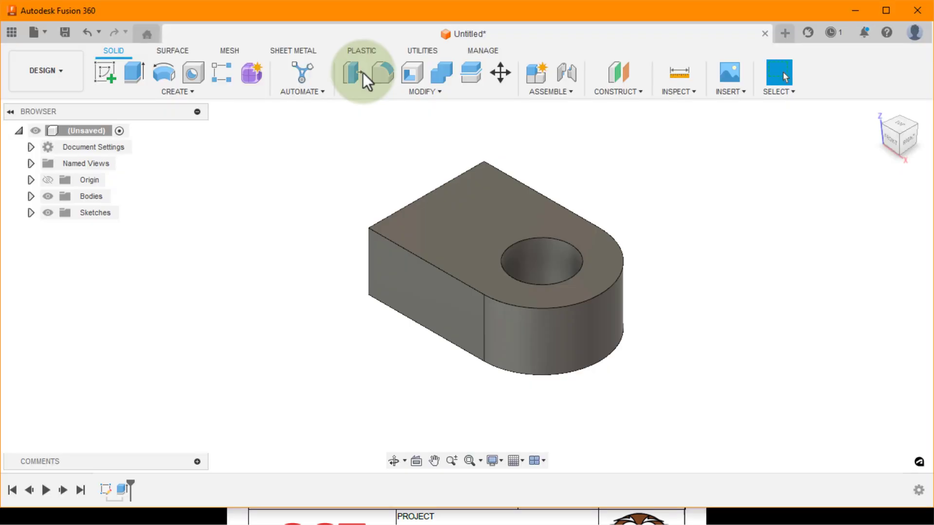
- Reopen the base plate sketch for editing and set the height of the plate's straight end edge to 40 mm
click(104, 490)
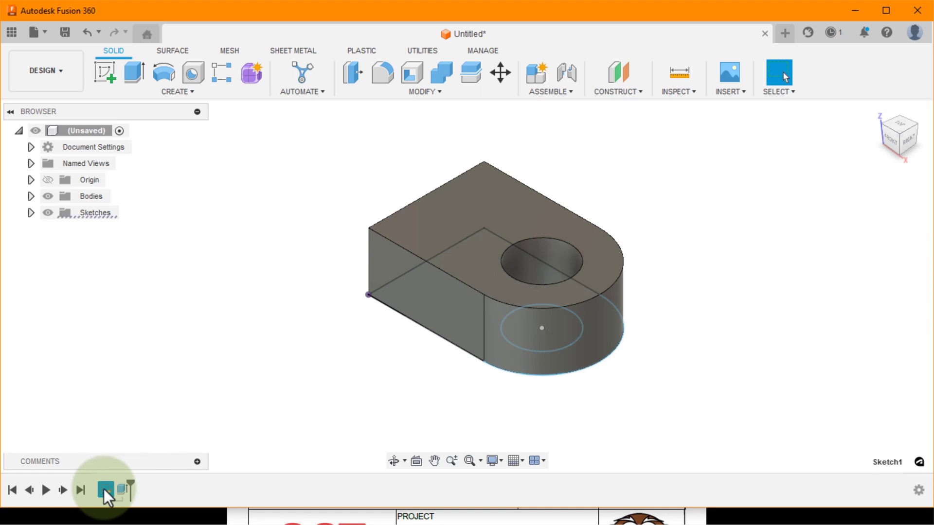
right_click(103, 489)
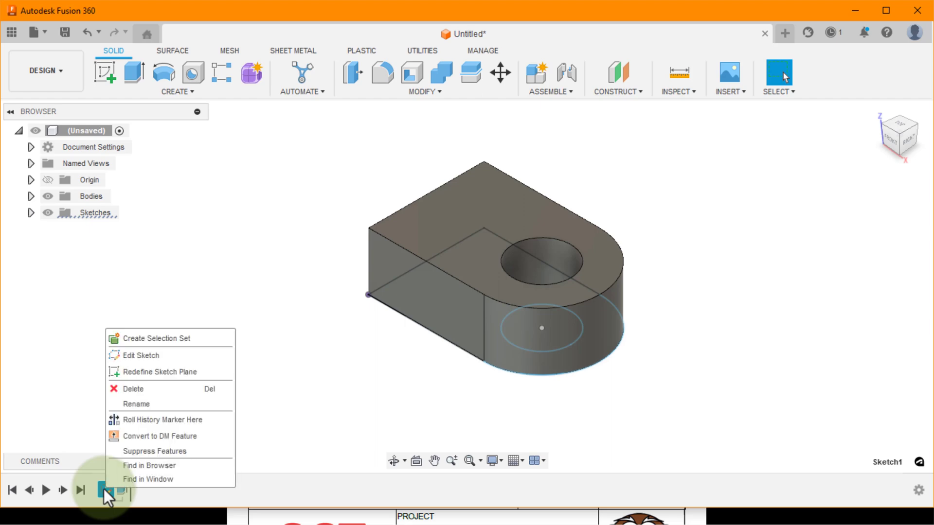
click(130, 353)
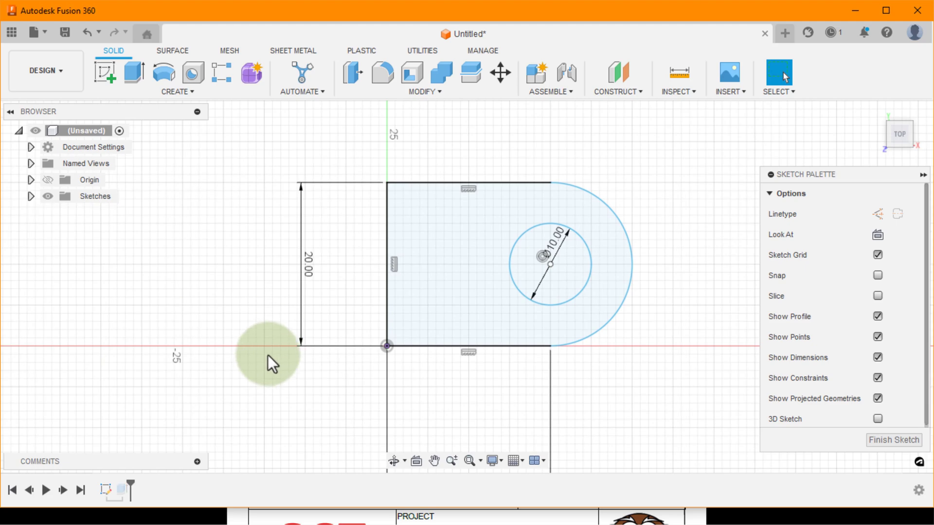
click(310, 264)
double_click(310, 265)
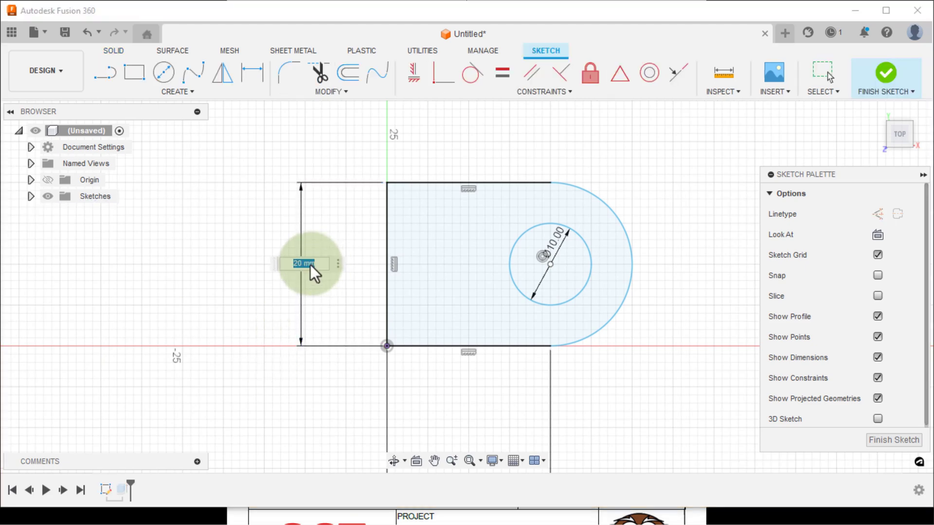
key(Return)
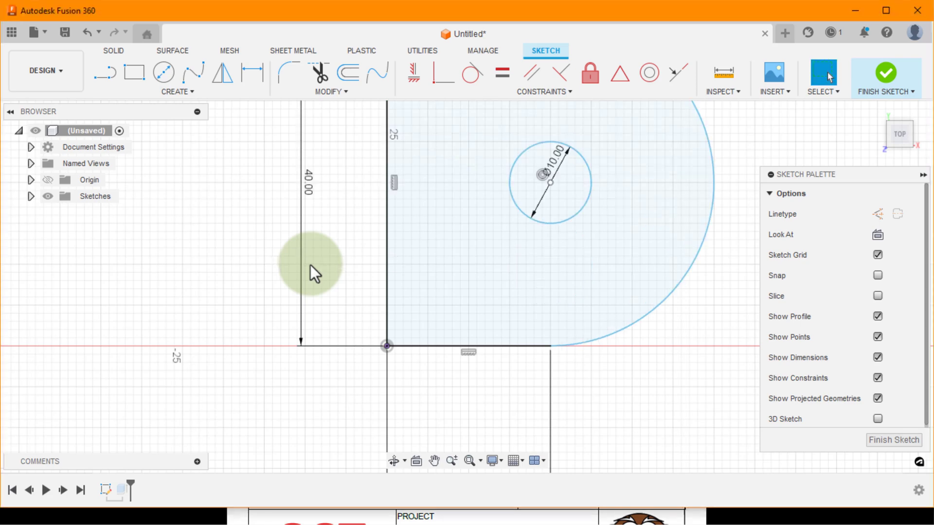
- Set the length dimension of the base profile's lower straight edge to 40 mm
scroll(416, 316, down, 1)
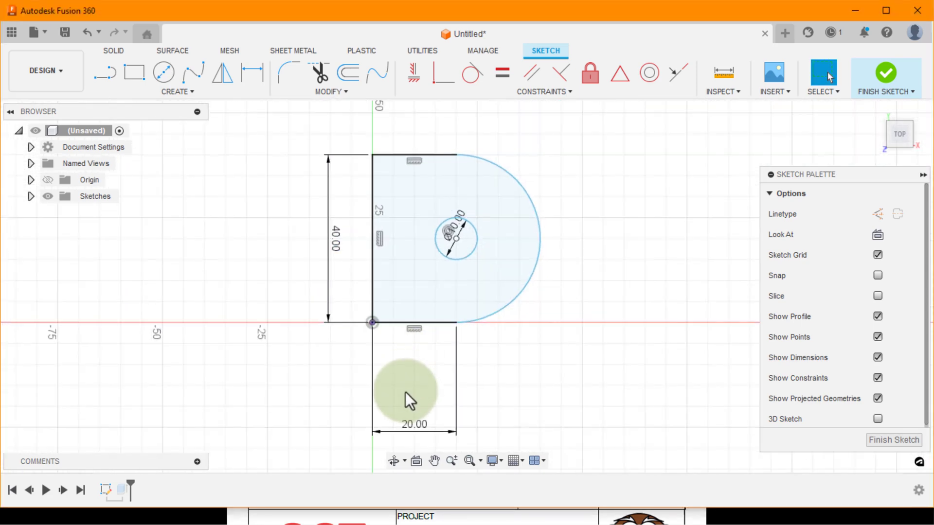
click(413, 425)
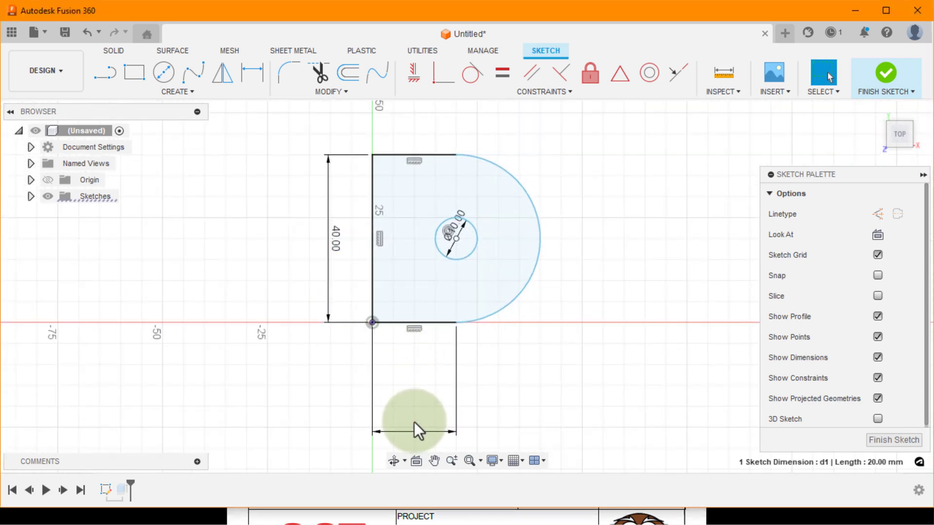
double_click(420, 419)
text(40)
key(Return)
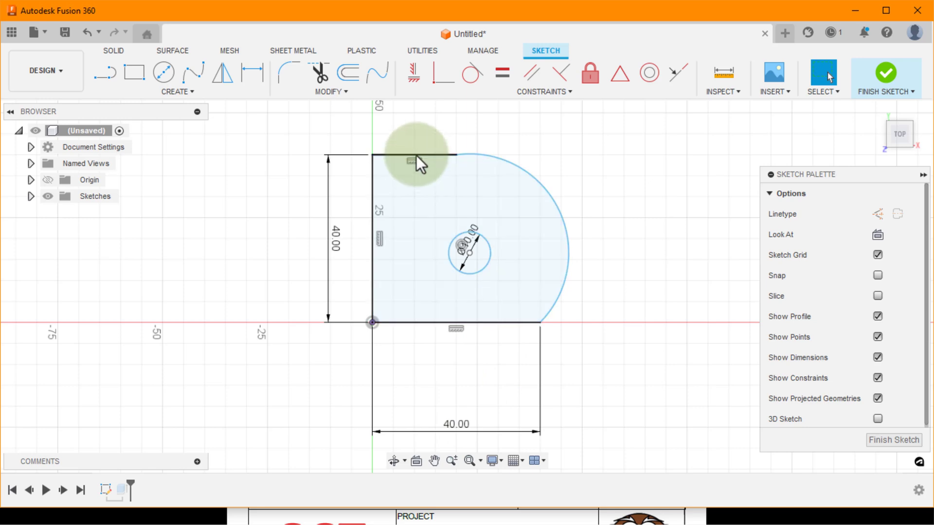
- Dimension the base profile's upper straight edge at 40 mm
click(254, 74)
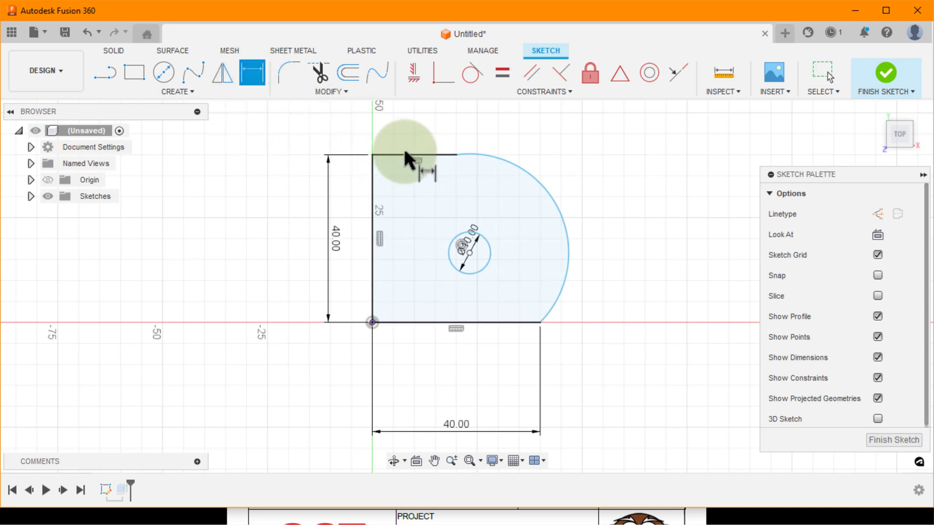
click(406, 152)
click(411, 124)
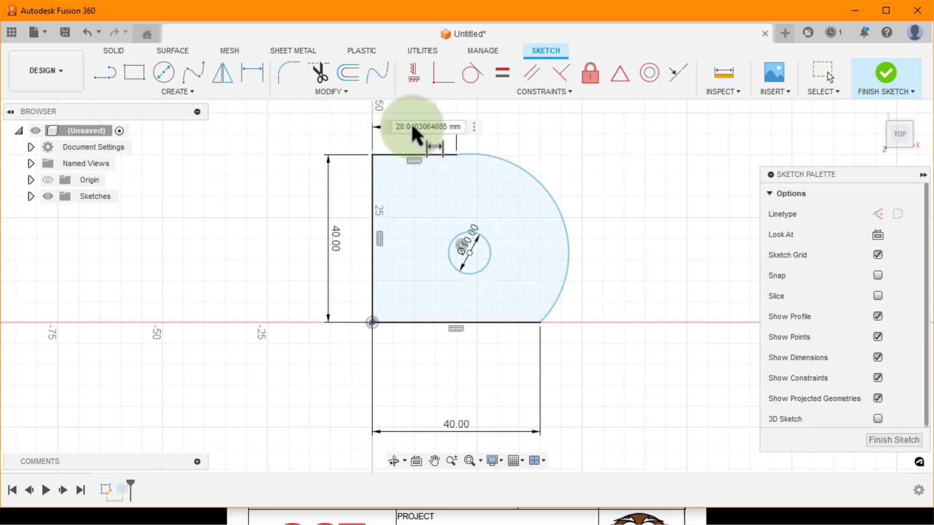
text(40)
key(Return)
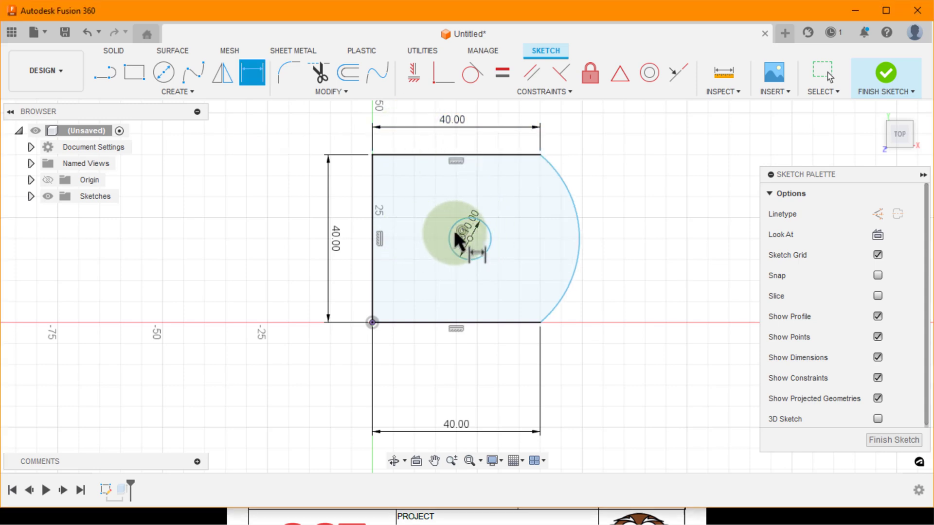
- Dimension the distance from the profile's straight end edge to the hole centre at 40 mm
click(372, 239)
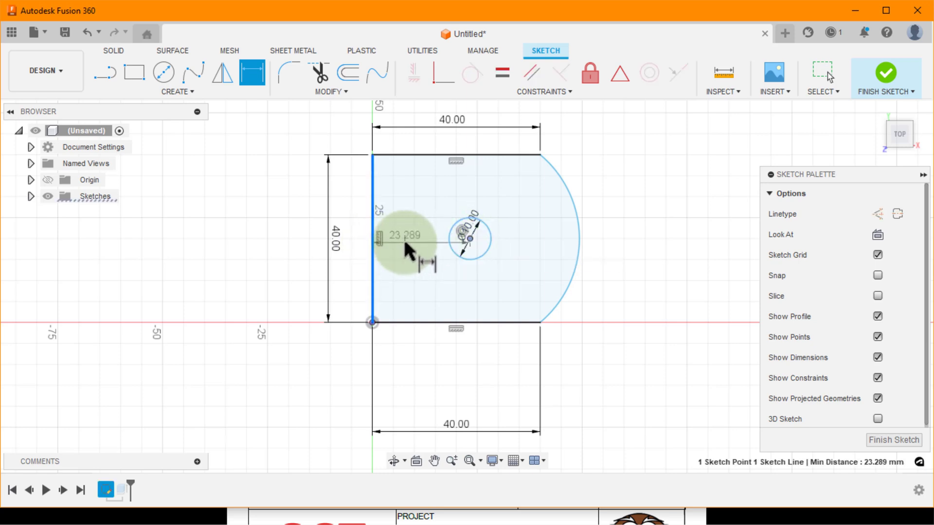
click(422, 243)
text(26)
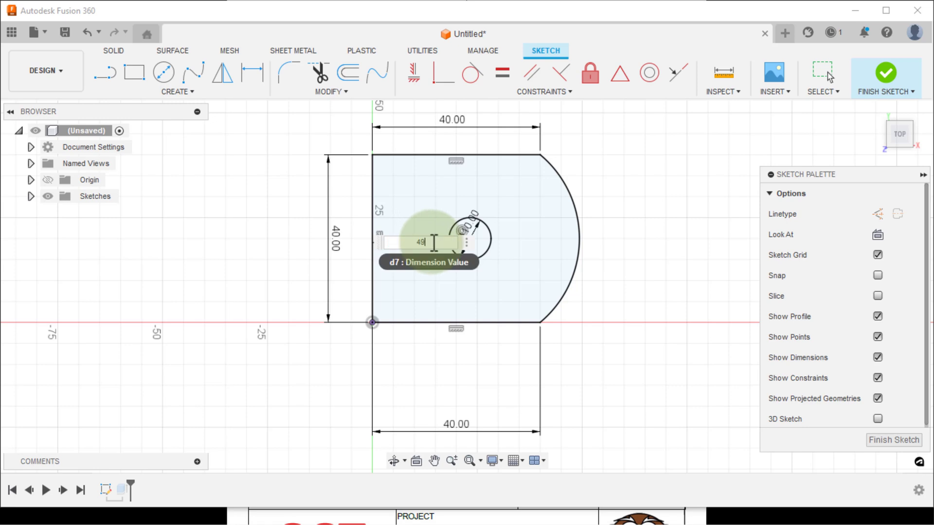
key(BackSpace)
text(5)
key(Return)
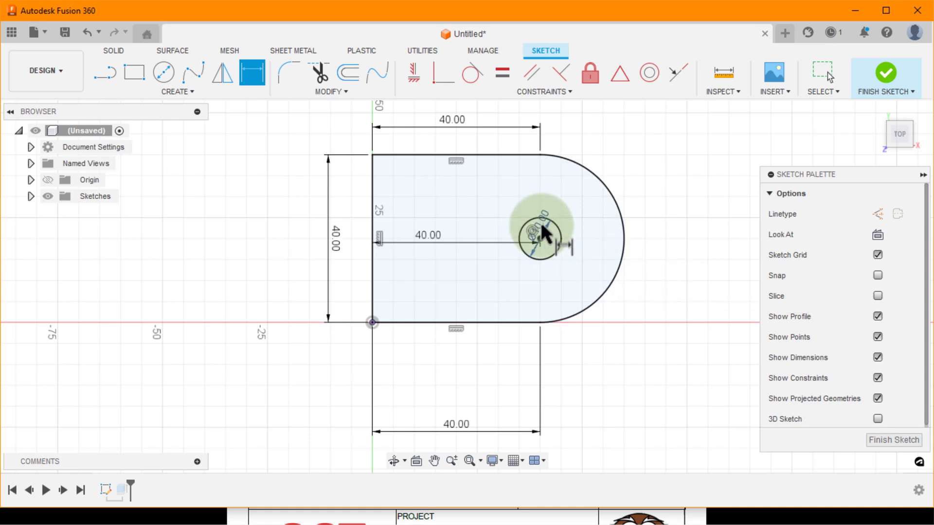
key(Escape)
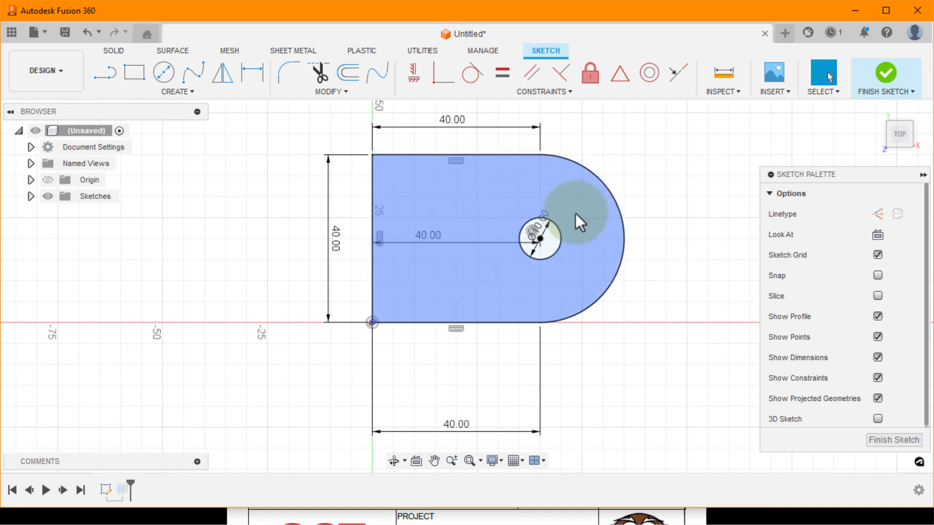
- Set the hole diameter to 20 mm, finish the sketch and return to the isometric view of the plate
click(541, 221)
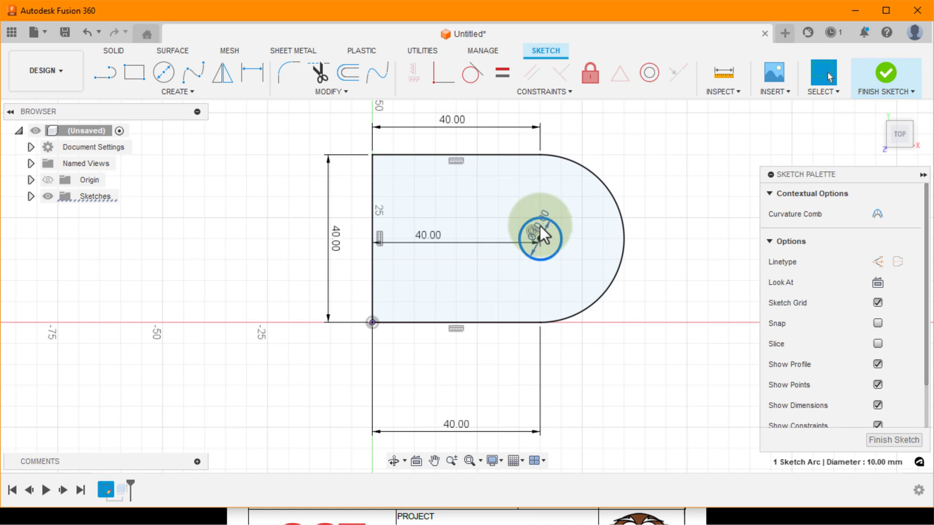
key(d)
click(540, 232)
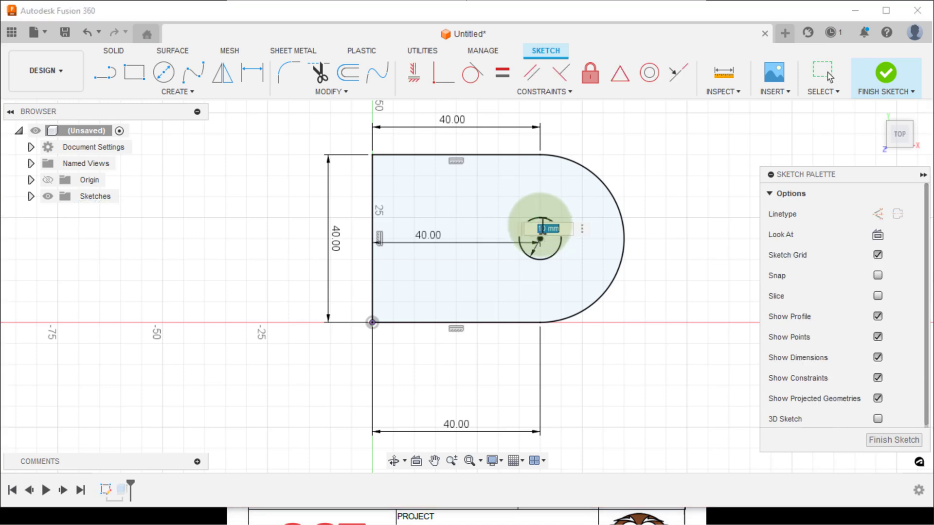
key(Return)
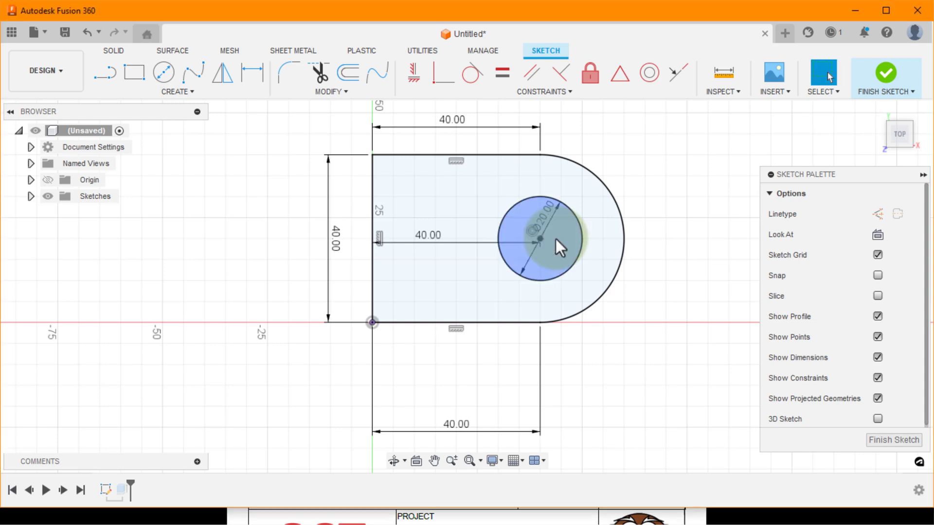
click(883, 439)
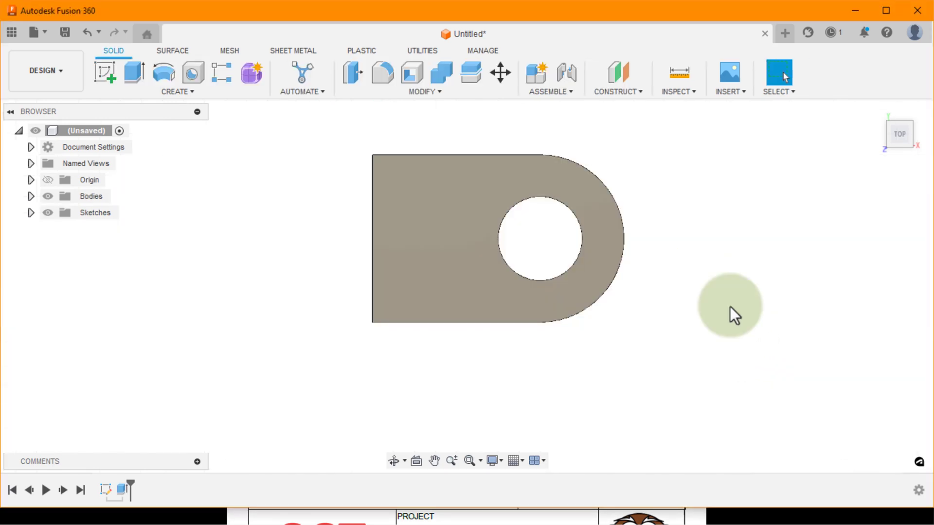
click(875, 110)
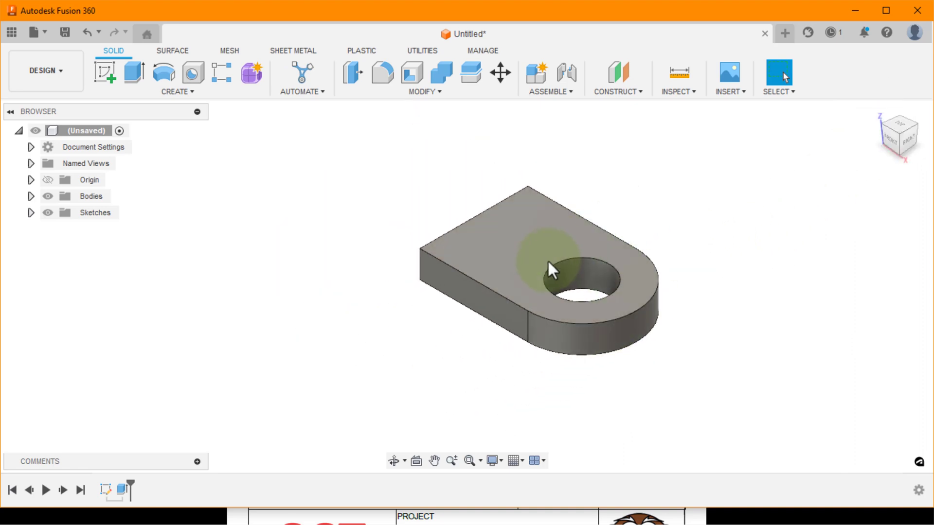
- Start a sketch on the vertical YZ plane at the plate's straight end and consult the reference drawing for the upright's dimensions
click(106, 73)
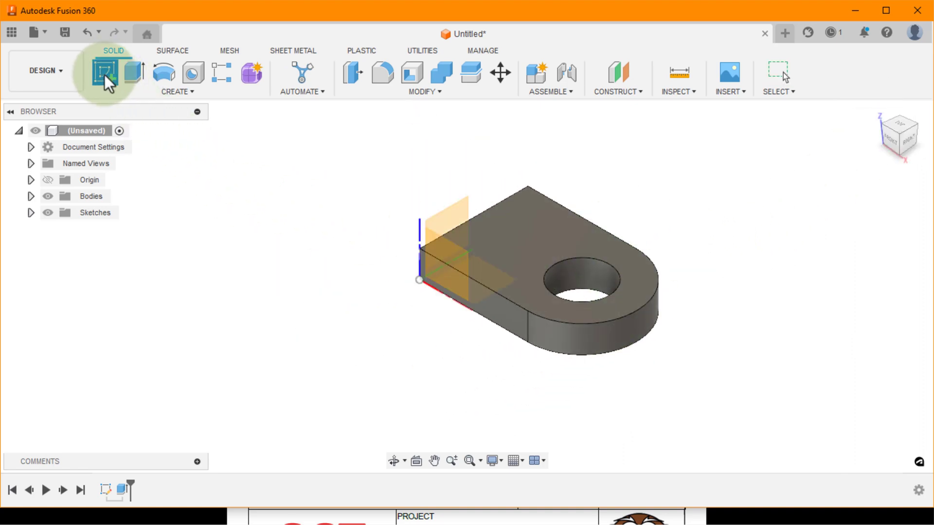
click(446, 218)
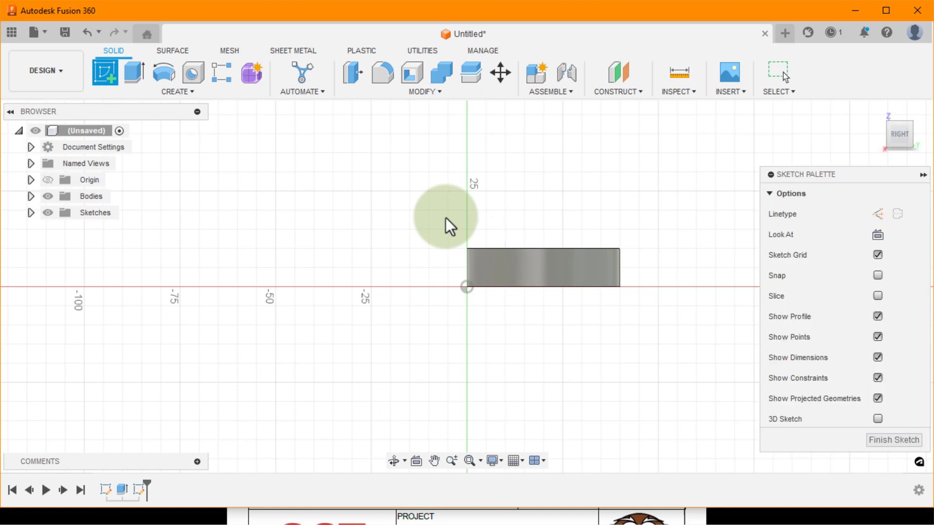
scroll(607, 225, up, 1)
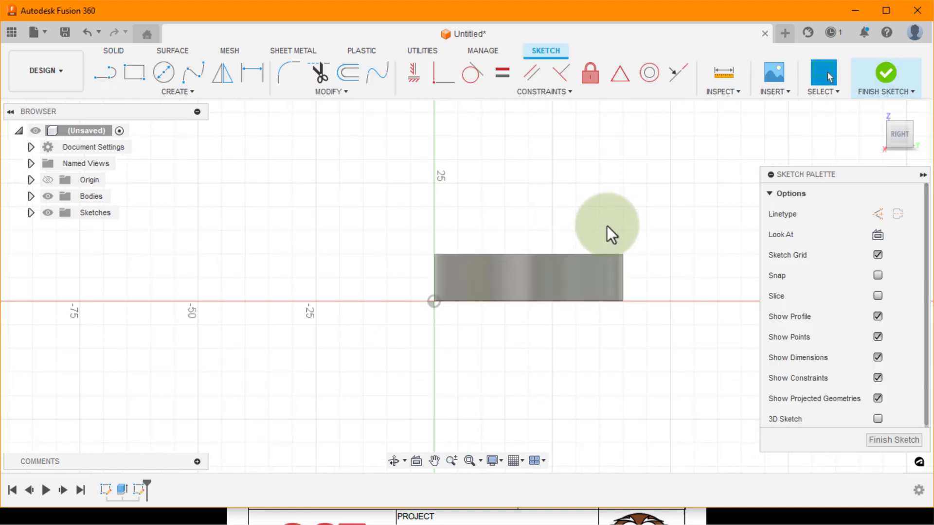
click(637, 513)
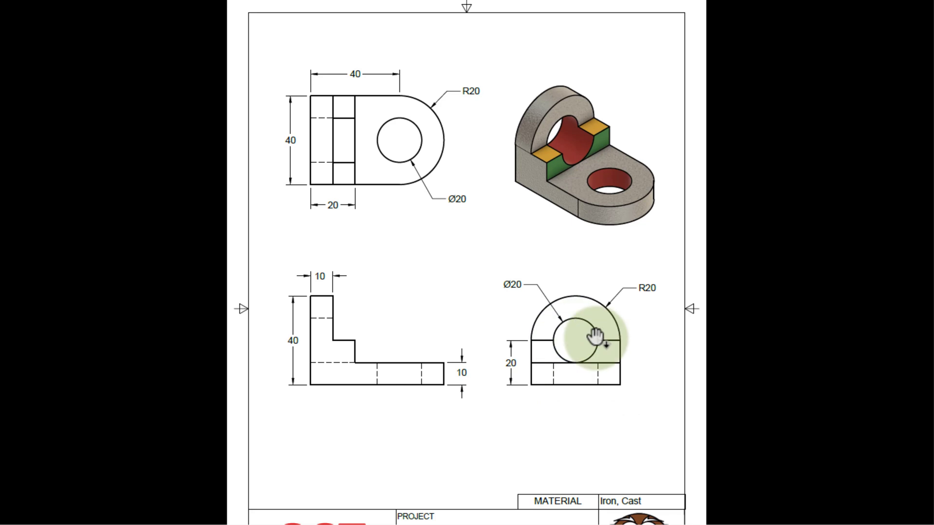
key(alt+Tab)
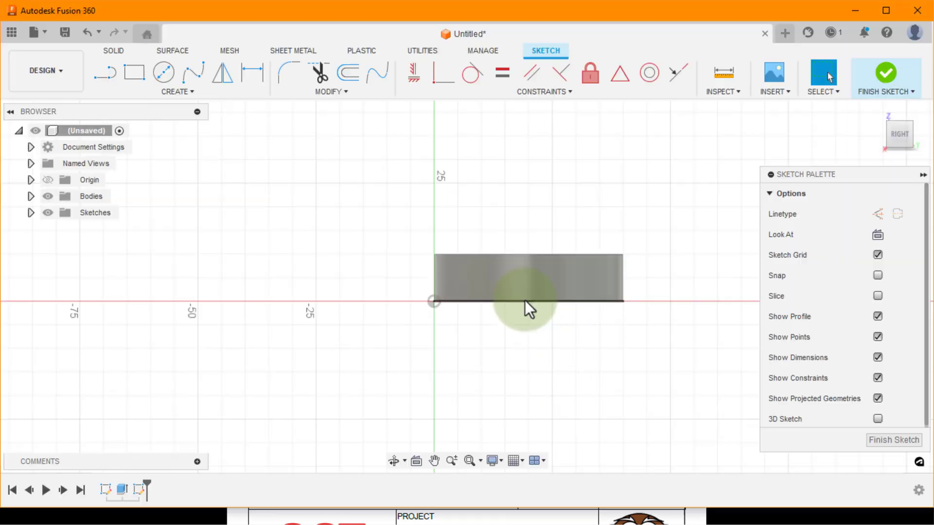
- Draw a rectangle from the origin across the plate's full width, about 40 mm wide and 22.5 mm high
click(133, 74)
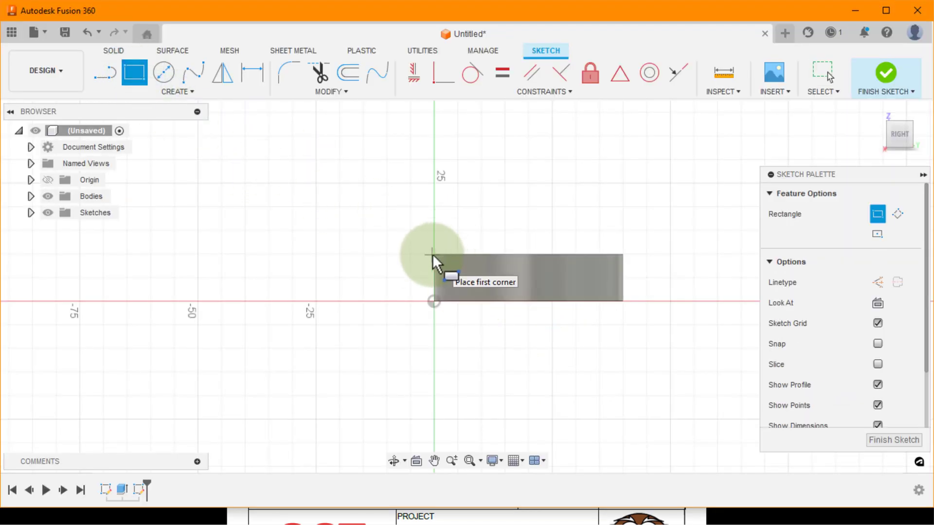
click(437, 302)
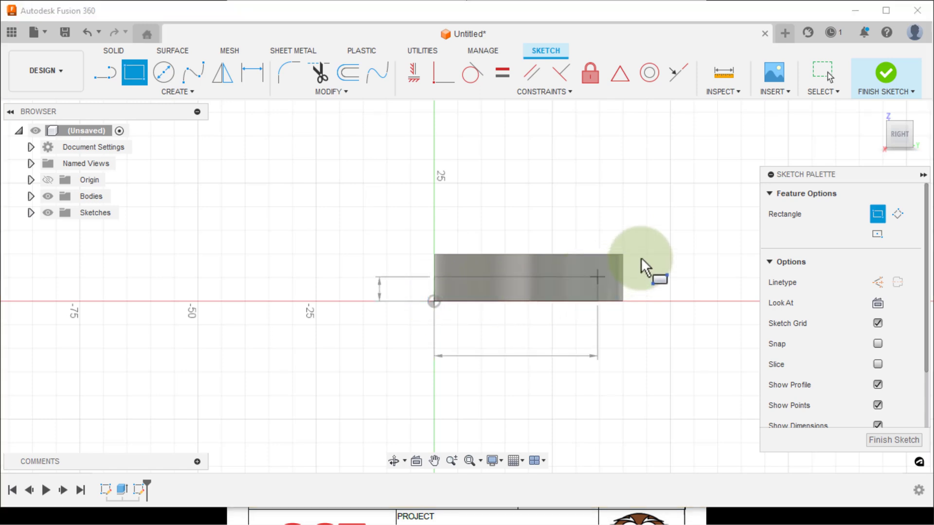
key(Tab)
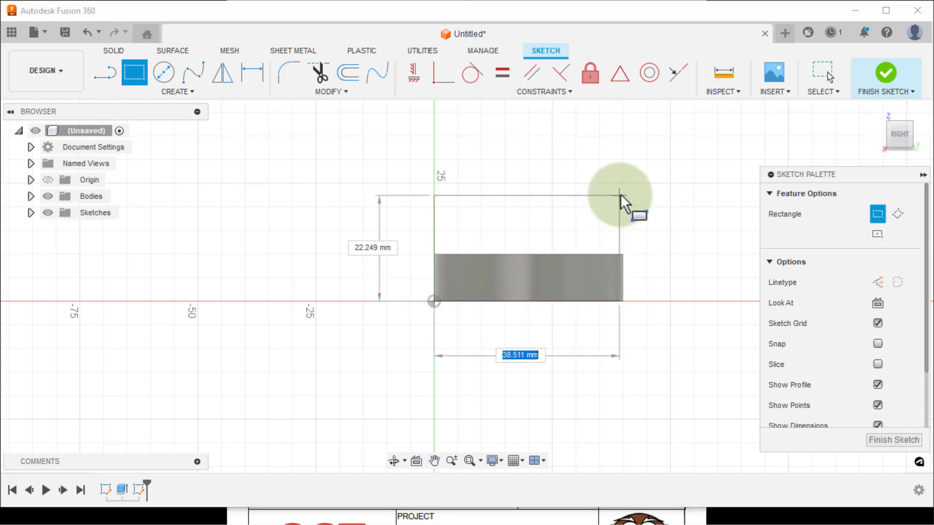
click(642, 366)
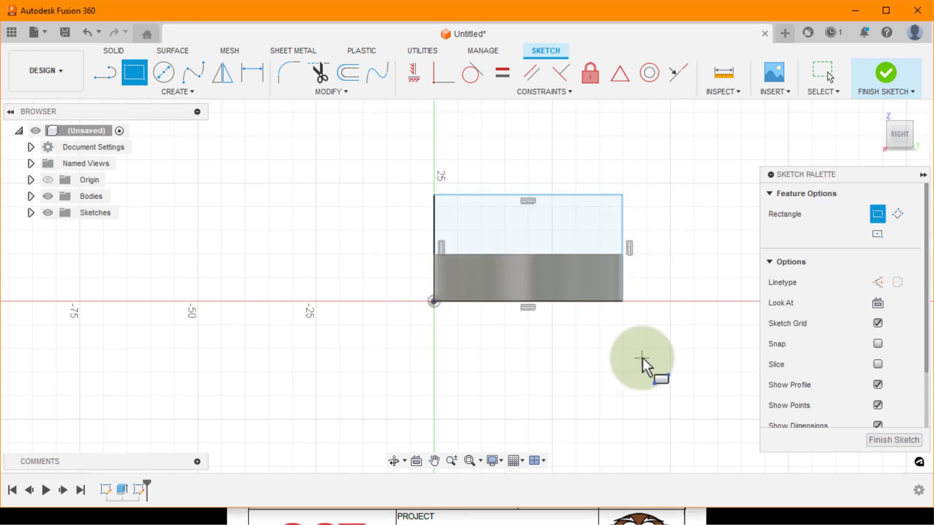
- Dimension the bottom edge of the upright's rectangle at 40 mm
click(252, 73)
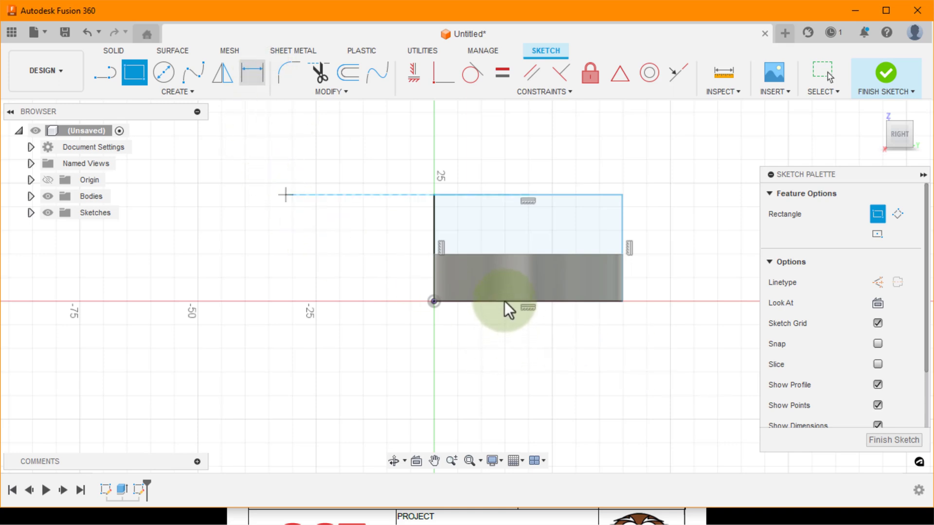
drag(506, 309, 516, 346)
text(0)
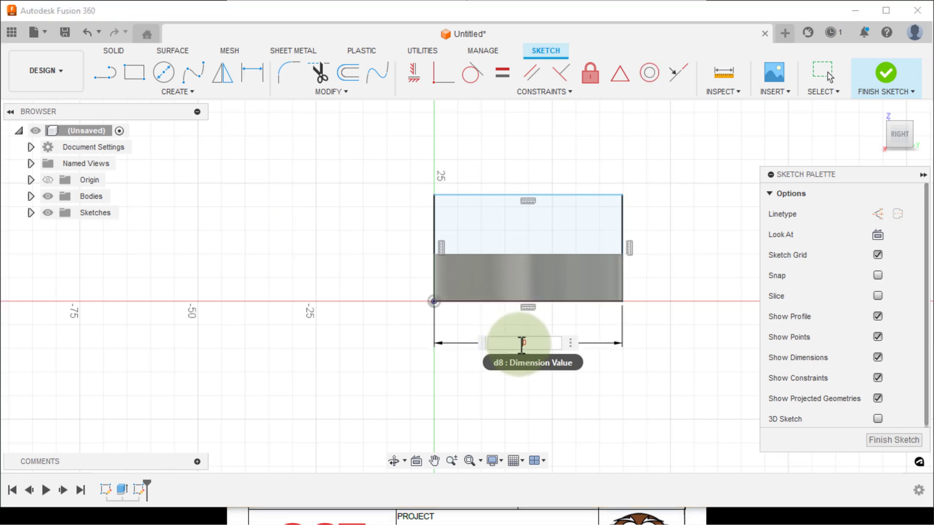
key(Return)
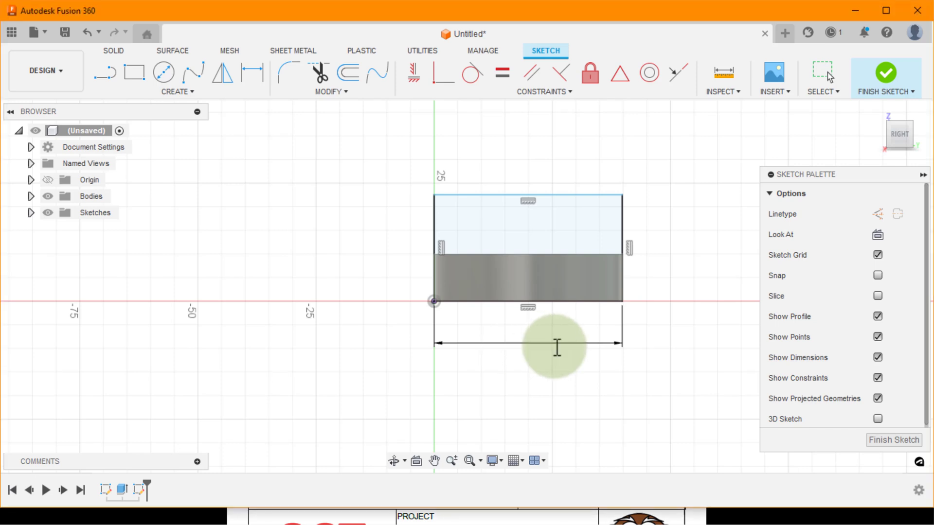
- Dimension the vertical edge of the upright's rectangle at the origin to 20 mm
click(432, 257)
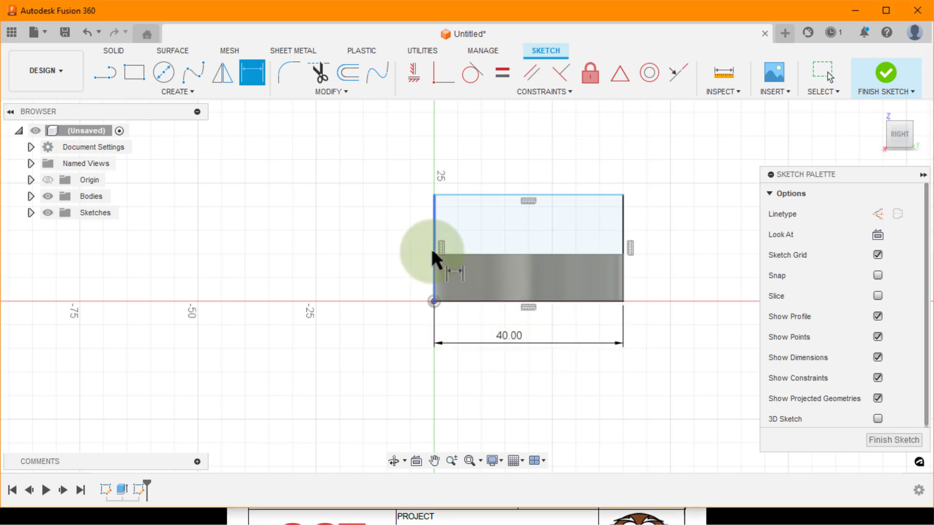
click(431, 266)
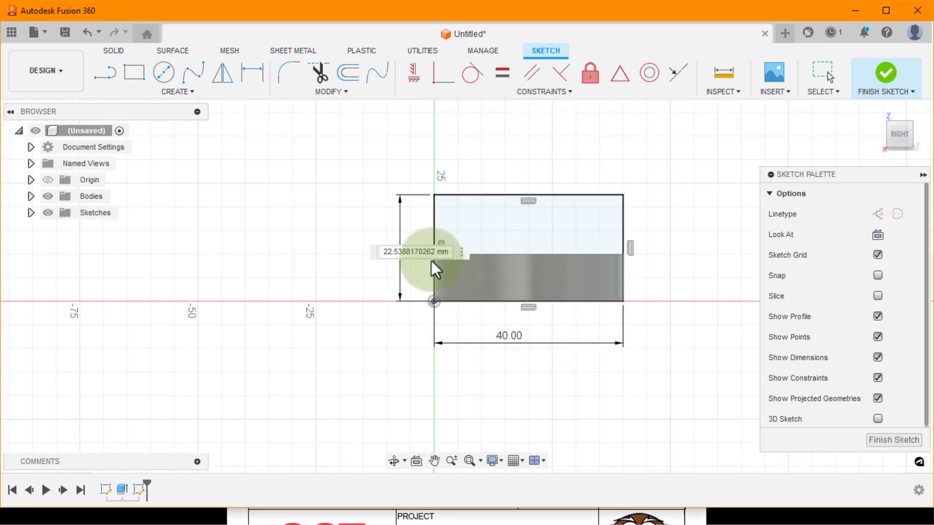
text(0)
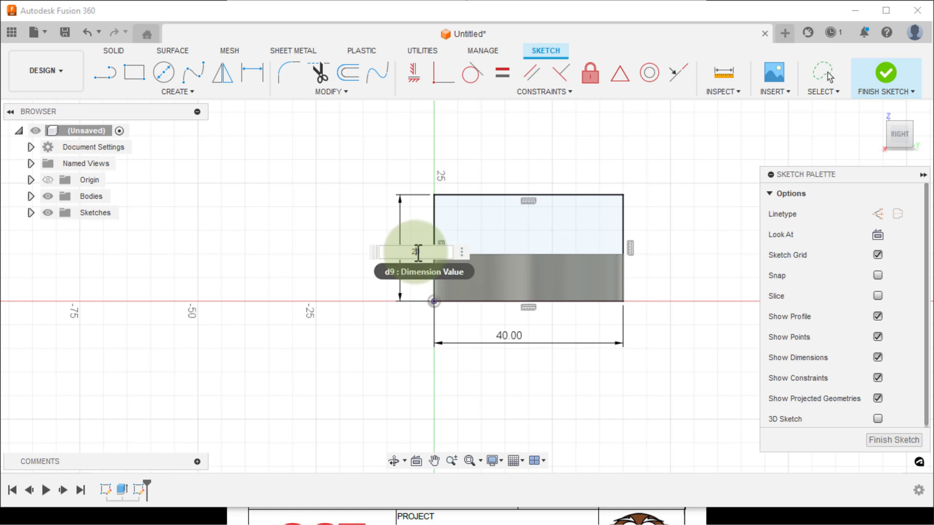
key(Return)
- Draw a circle from the midpoint of the rectangle's top edge out to its corner, and a concentric 20 mm circle for the hole
scroll(421, 336, down, 1)
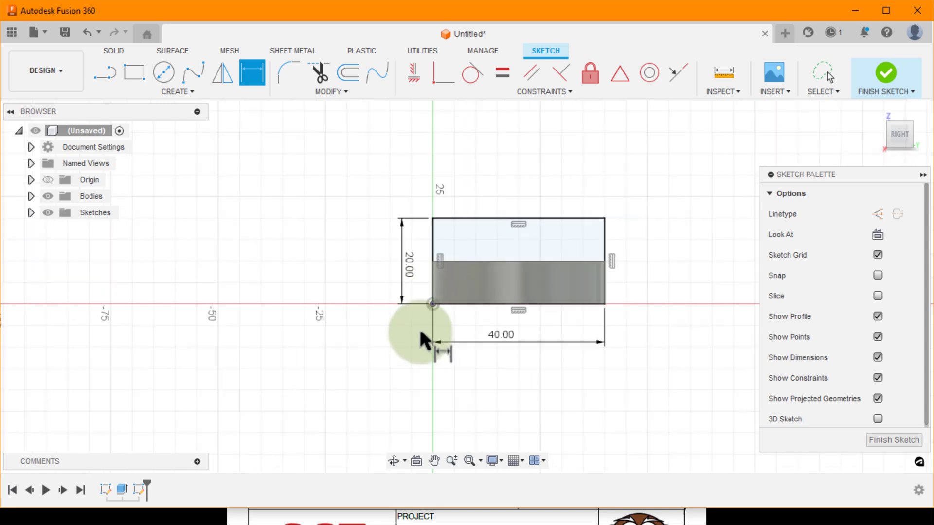
scroll(490, 192, up, 1)
scroll(490, 198, down, 1)
scroll(491, 186, up, 2)
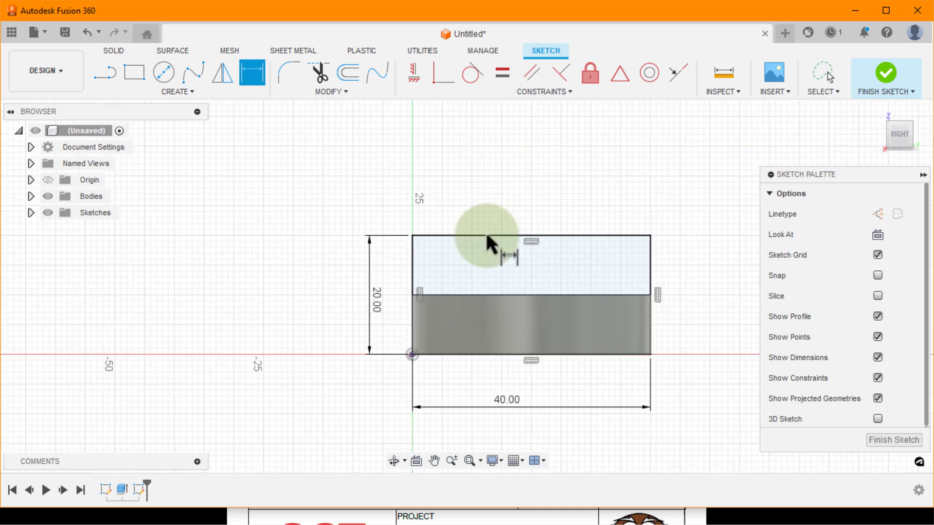
scroll(506, 210, down, 1)
scroll(340, 166, down, 1)
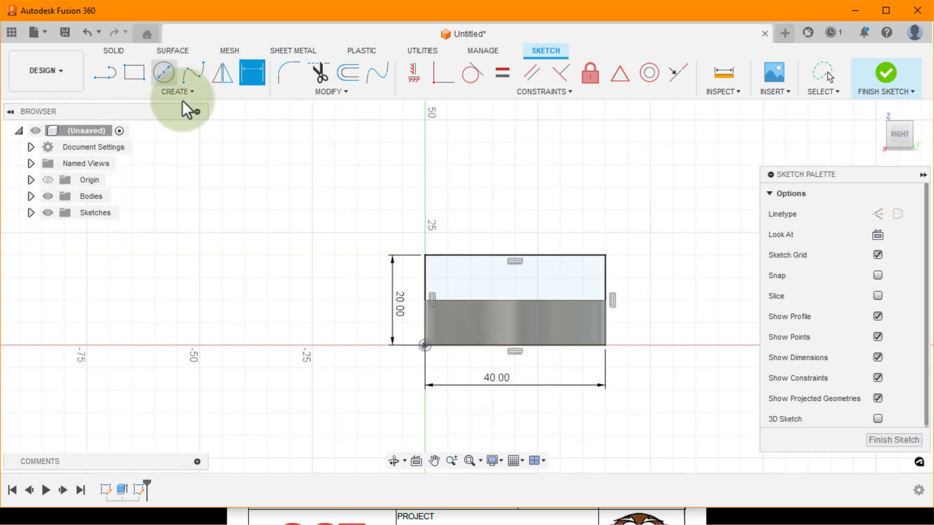
key(c)
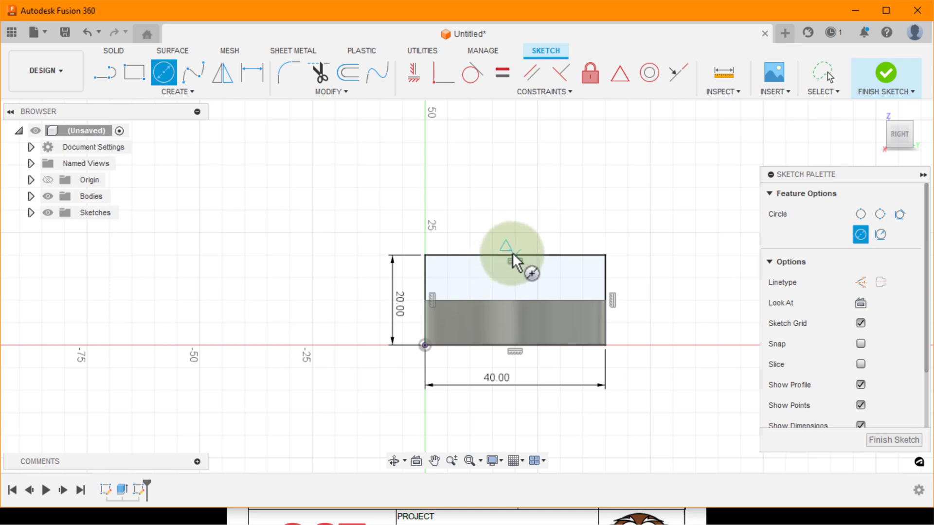
click(513, 255)
click(605, 255)
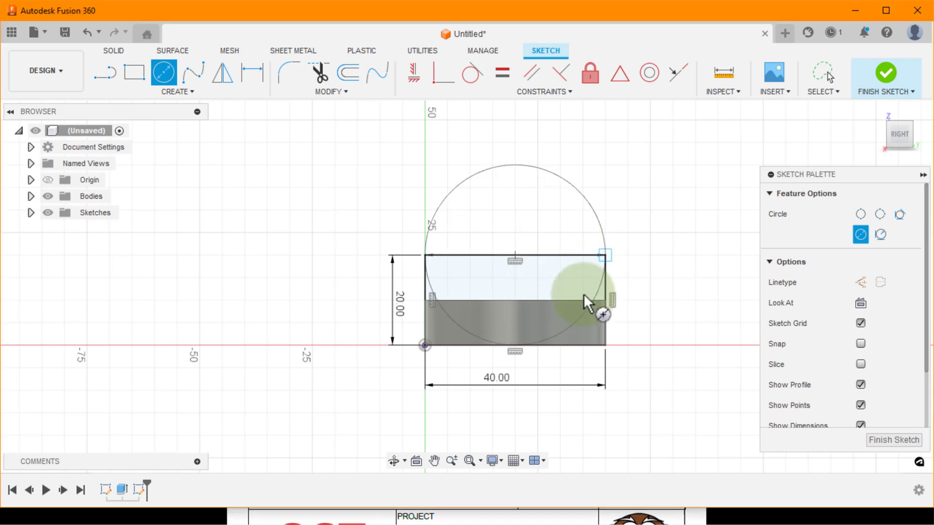
click(513, 256)
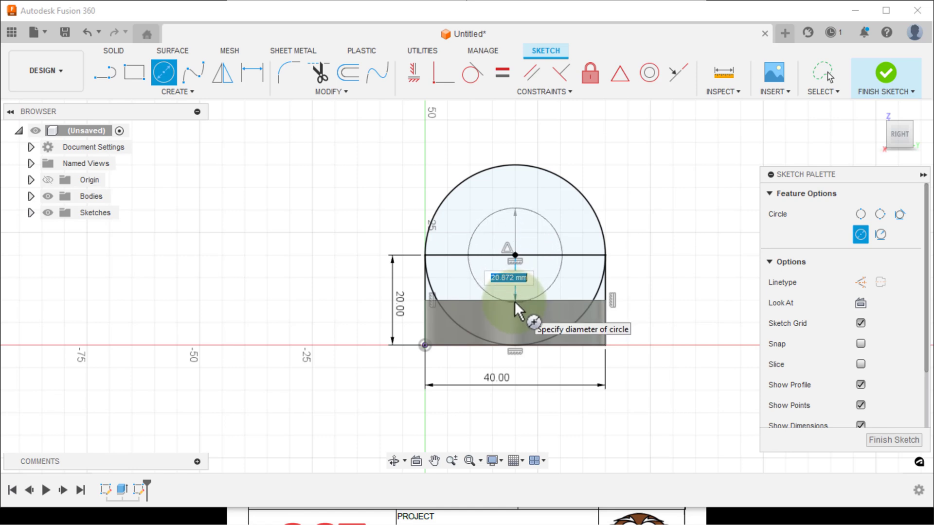
key(Escape)
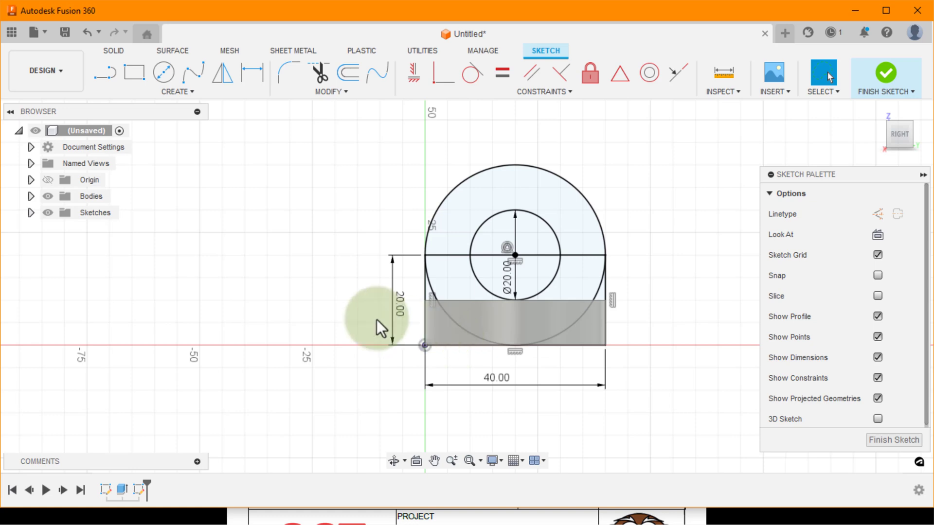
- Trim away the outer circle's lower half and the line segment inside the hole, and finish the sketch
click(323, 78)
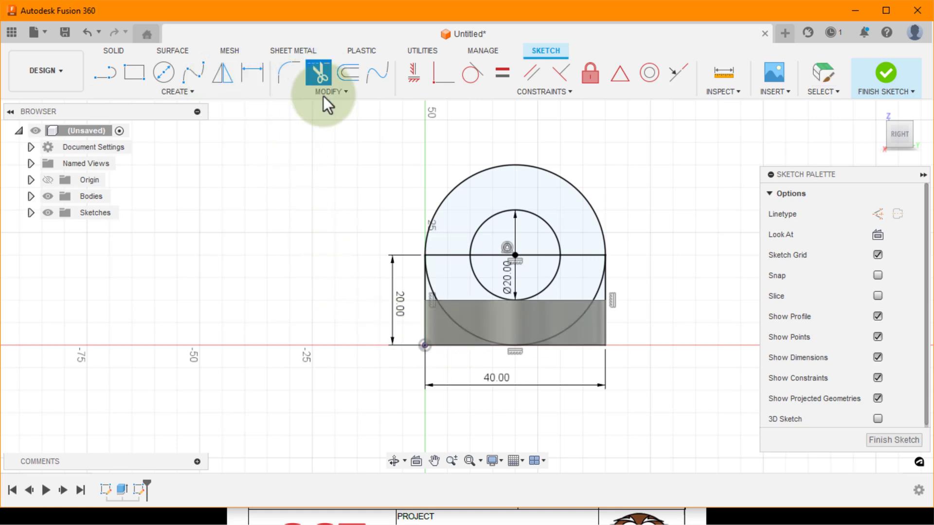
click(462, 325)
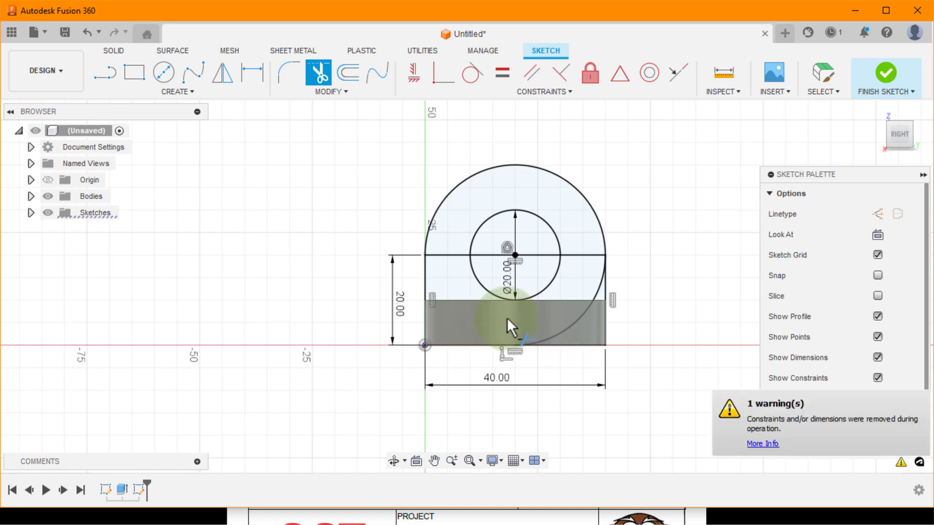
click(569, 328)
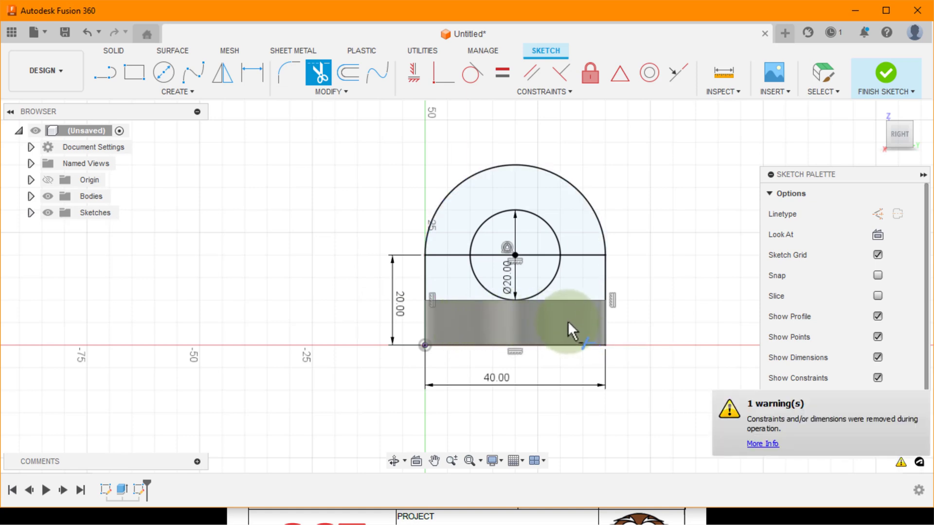
click(527, 256)
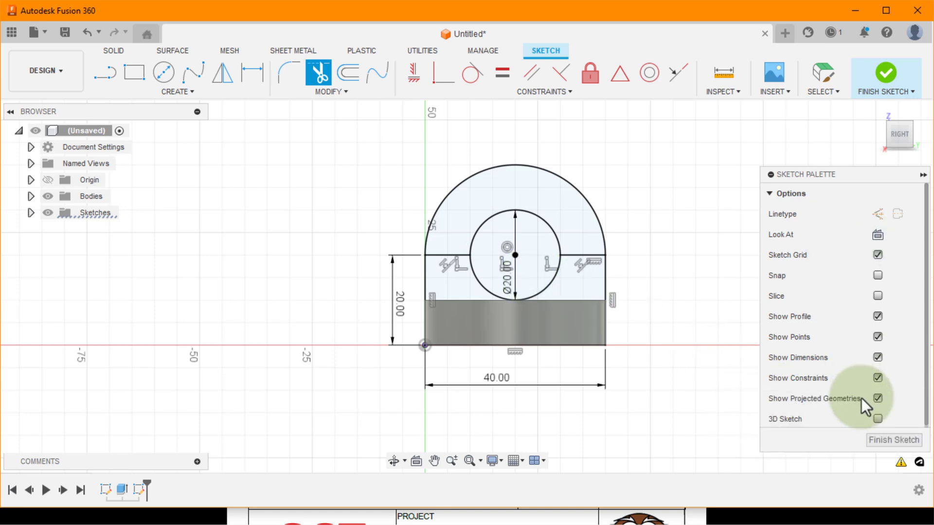
click(885, 438)
scroll(660, 325, down, 1)
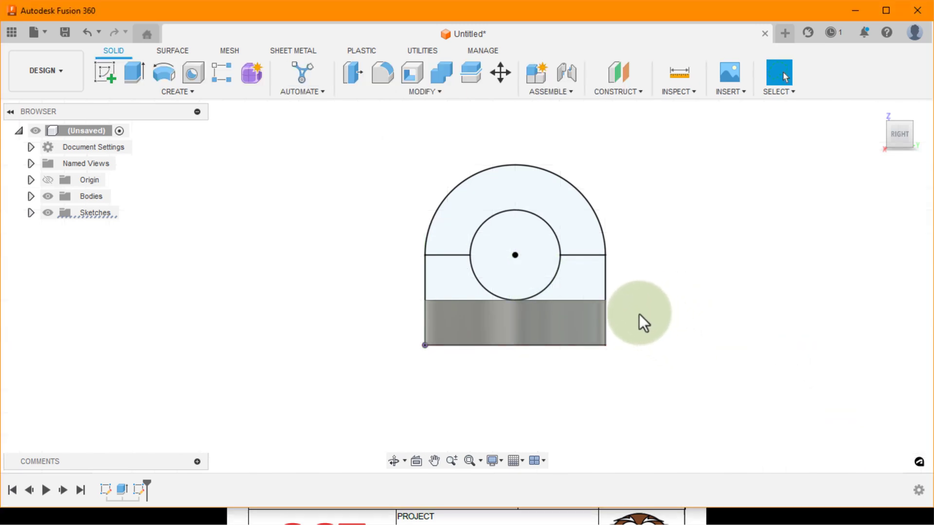
- In the isometric view, extrude the upright's lower profile beneath the hole 20 mm along the plate, consulting the reference drawing for the depth
click(875, 111)
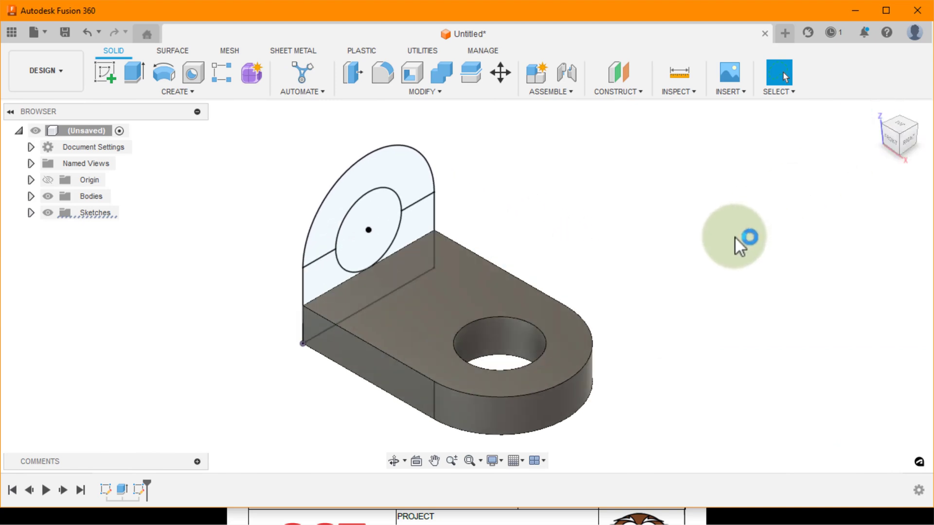
click(132, 73)
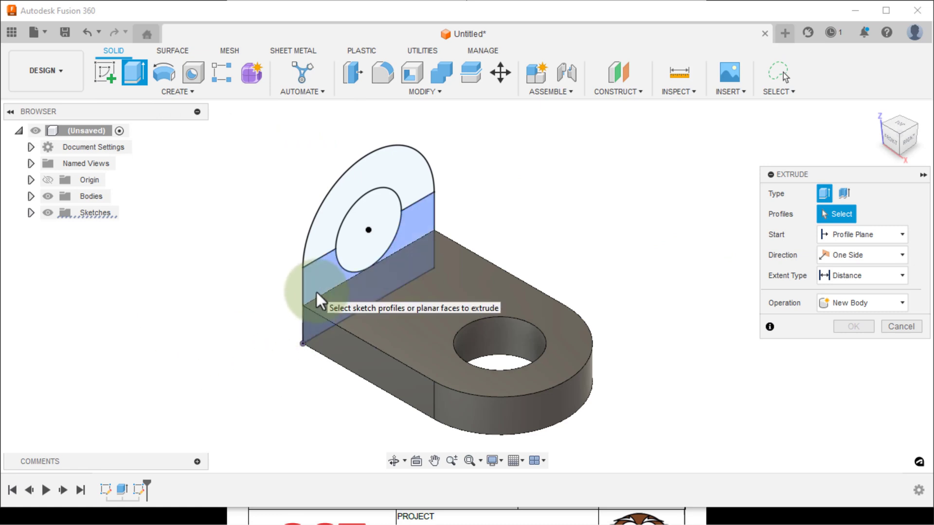
click(312, 298)
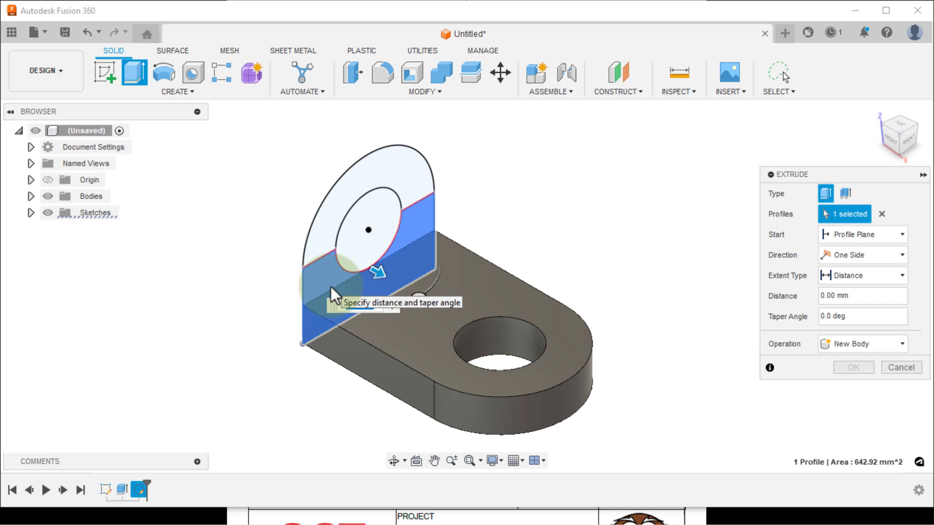
click(375, 513)
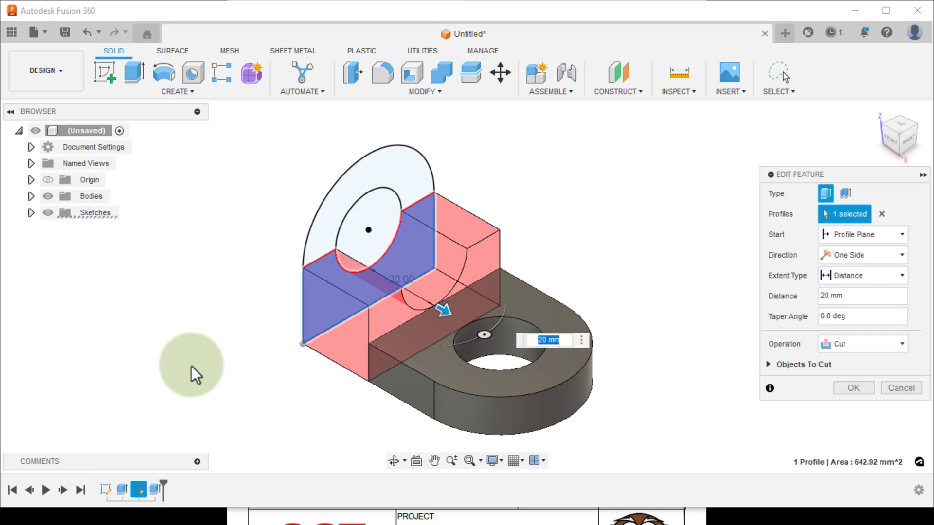
- Change the operation of the lower block's extrusion to Join
click(876, 346)
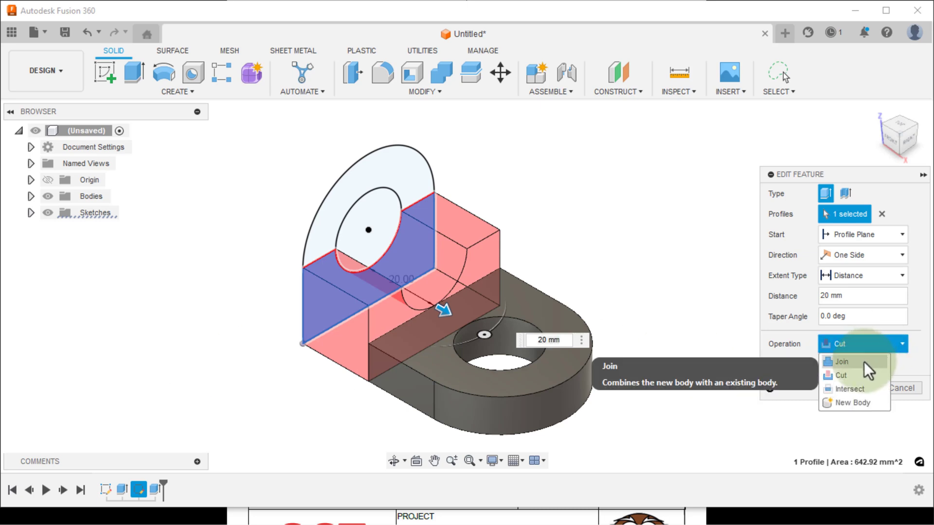
click(864, 362)
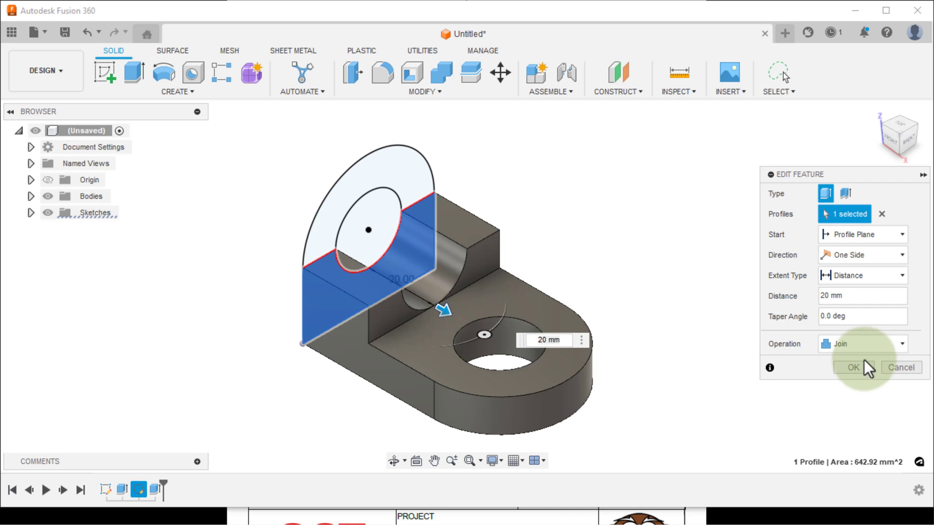
click(854, 367)
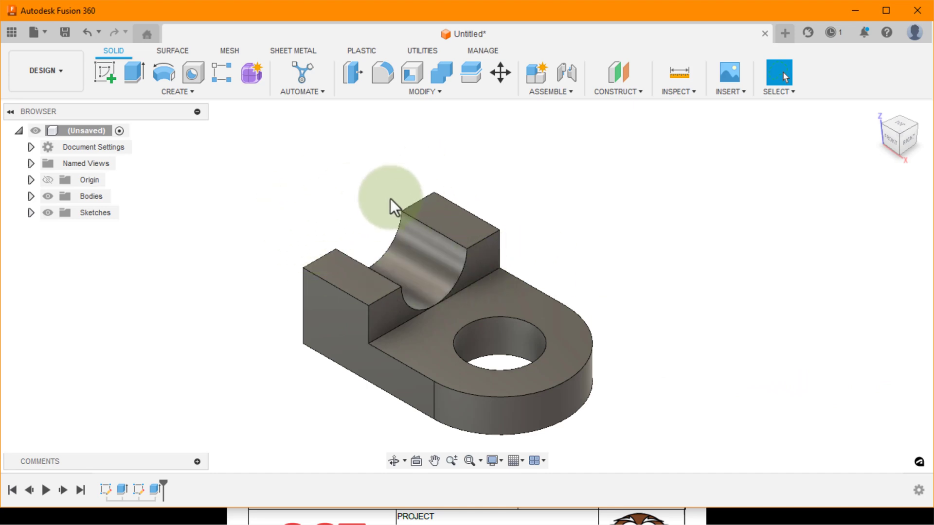
- Expand the design's sketches and make Sketch2 visible again
click(31, 214)
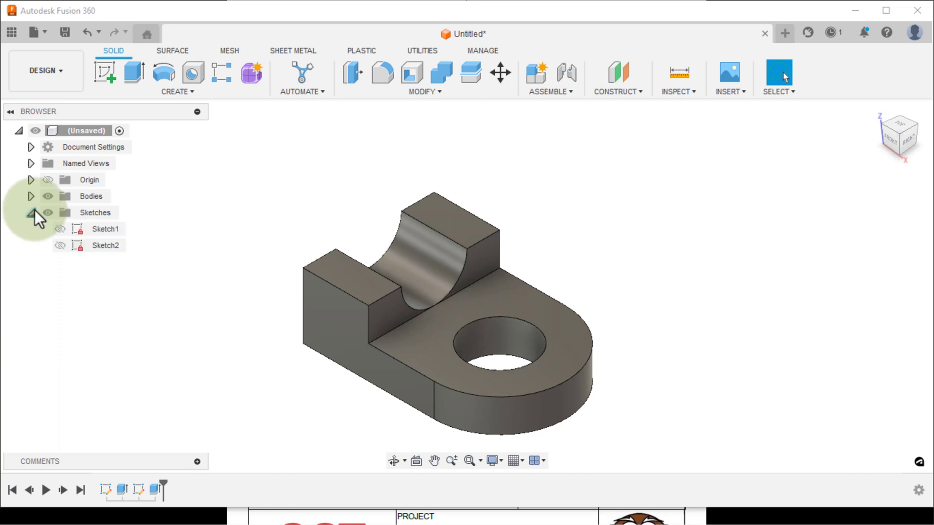
click(59, 246)
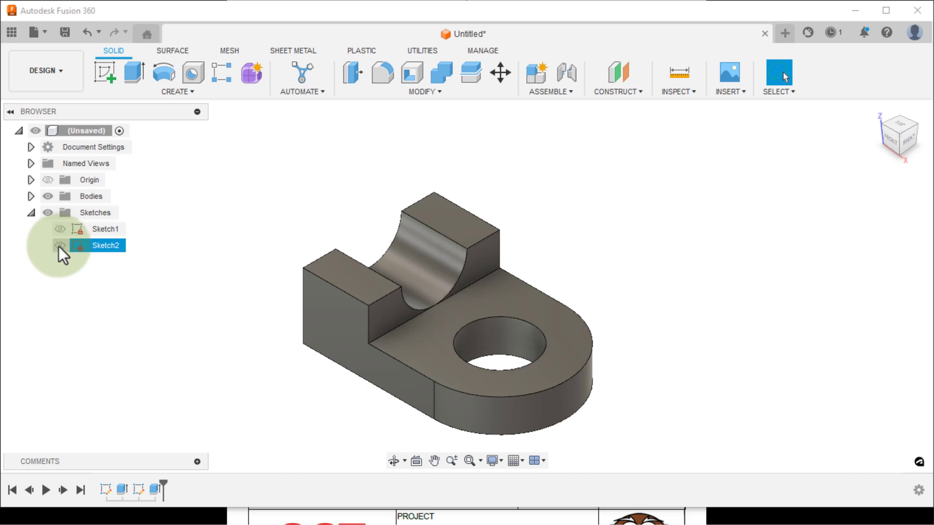
click(60, 247)
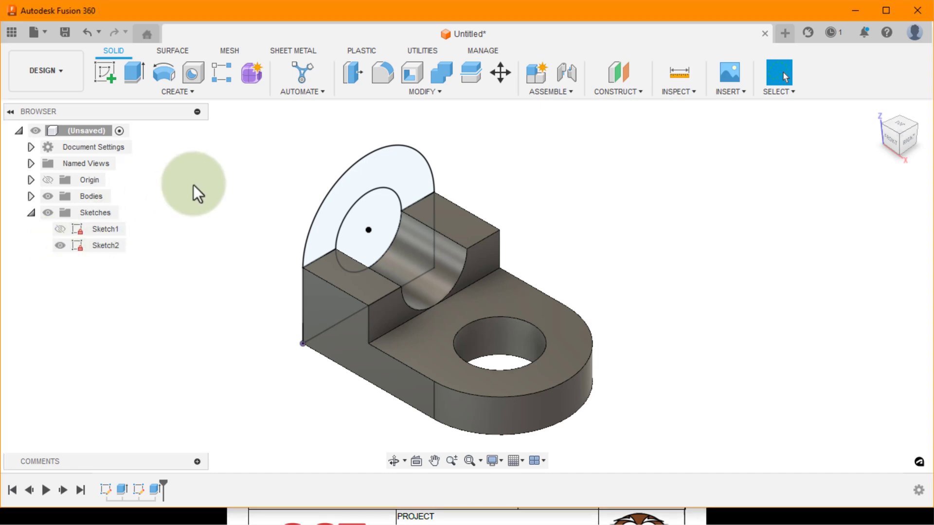
- Extrude the upright's upper half-ring profile 10 mm as a Join, and hide Sketch2
click(132, 74)
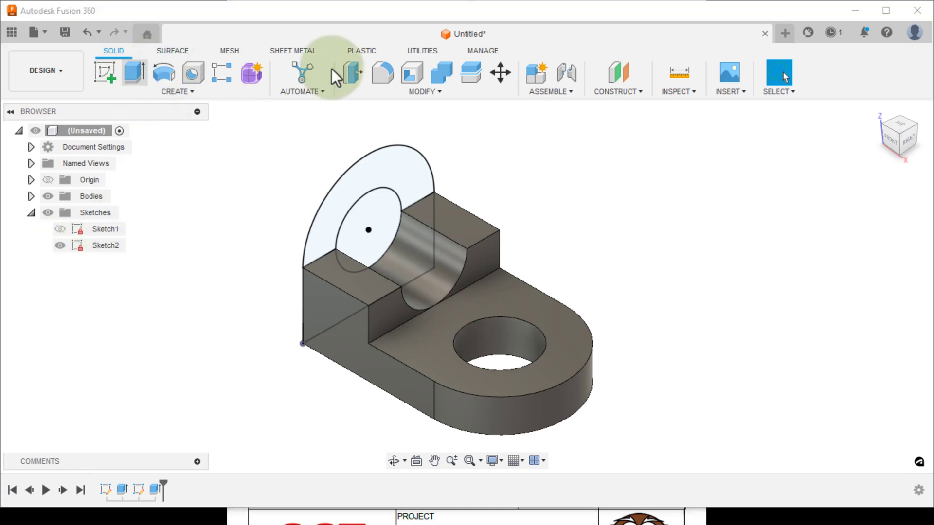
click(413, 173)
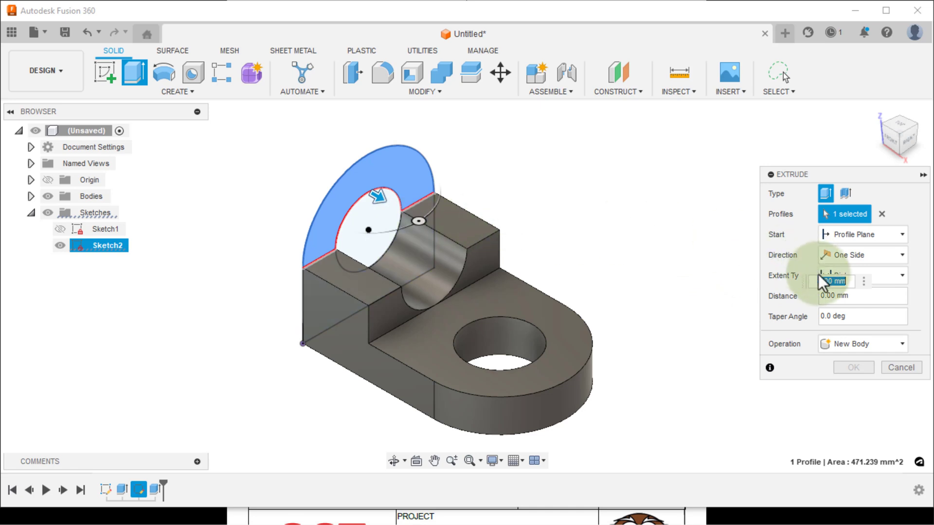
text(1)
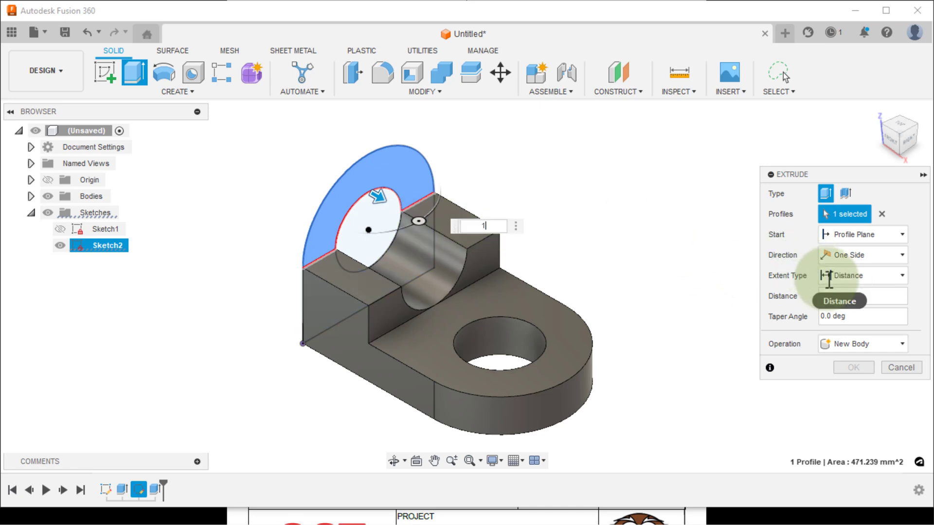
text(0)
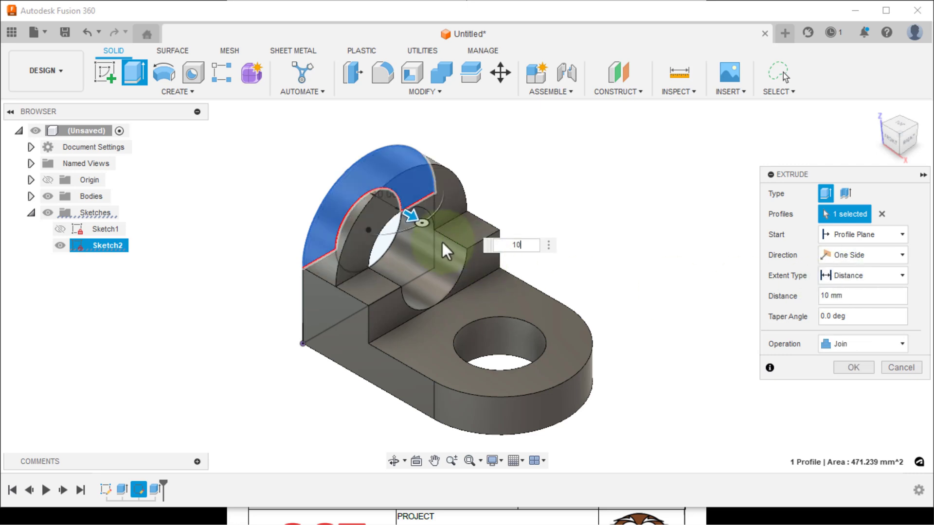
click(863, 371)
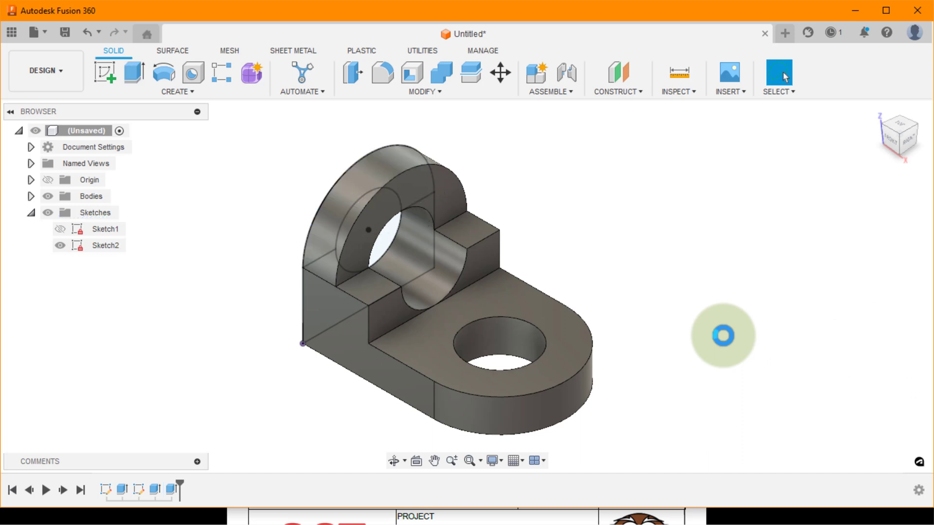
scroll(609, 208, down, 1)
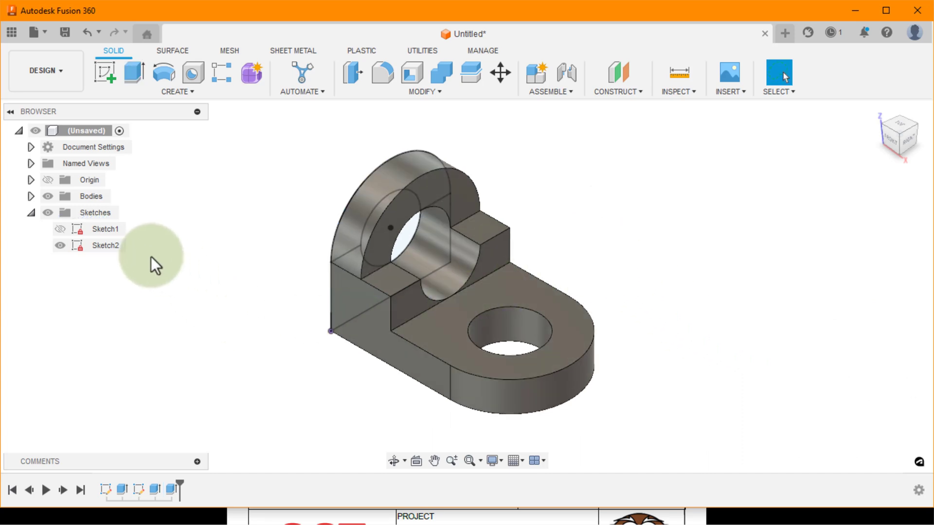
click(60, 245)
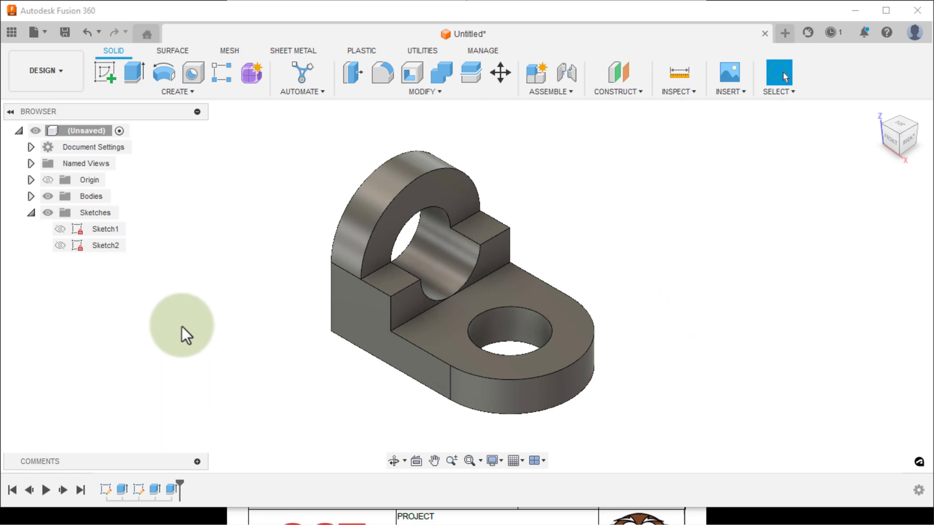
- Compare the bracket with the reference drawing and check the material given in its title block
scroll(614, 292, down, 1)
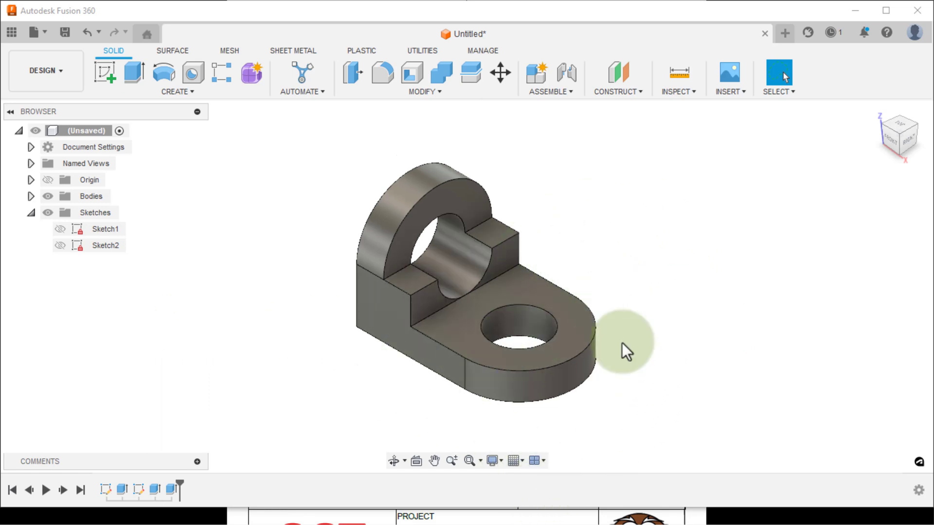
click(669, 515)
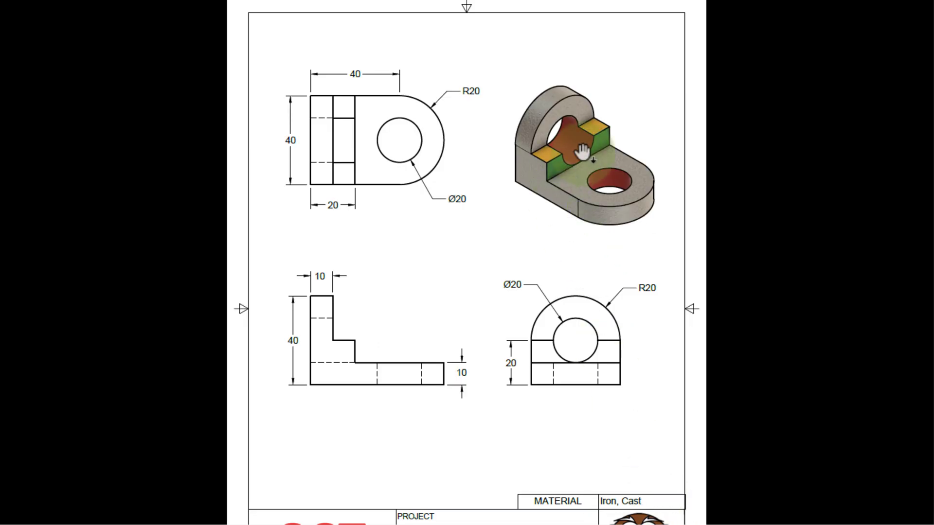
scroll(569, 266, down, 3)
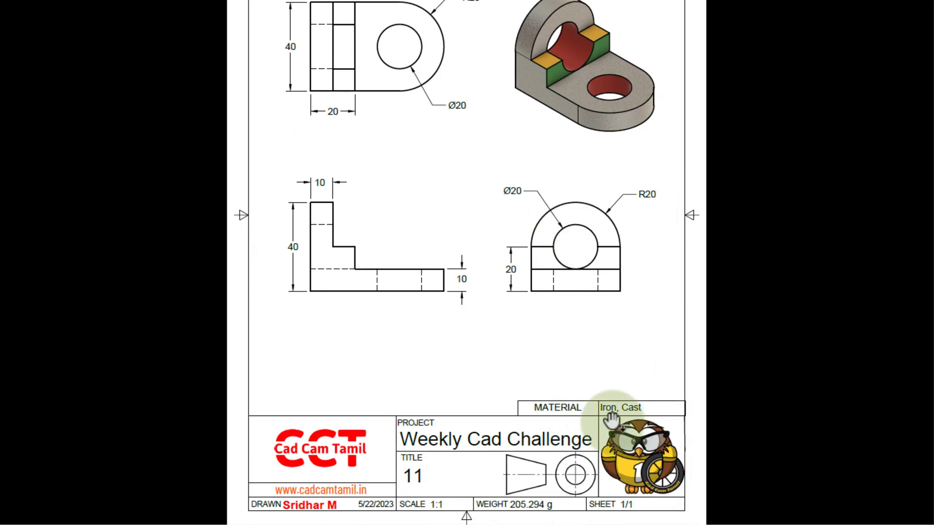
- Return to Fusion 360 and open the physical material settings for the design
key(alt+Tab)
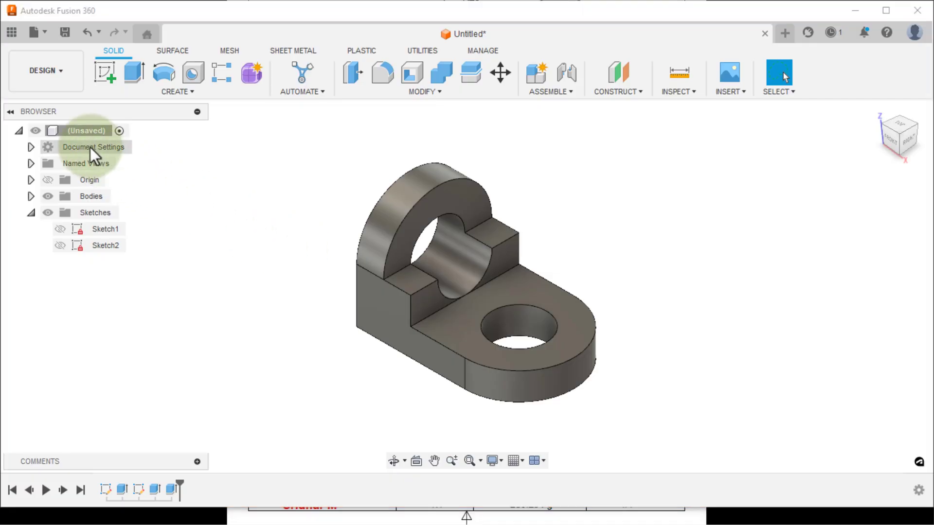
right_click(118, 149)
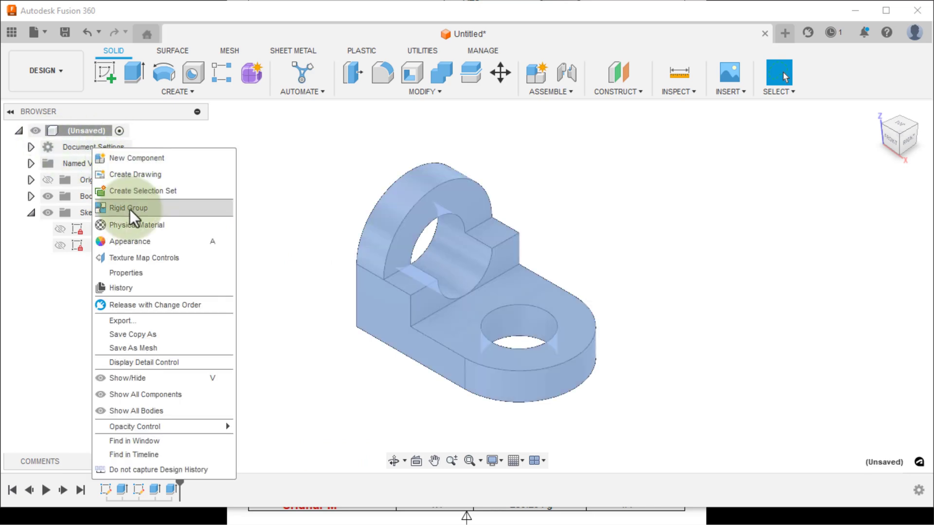
click(132, 226)
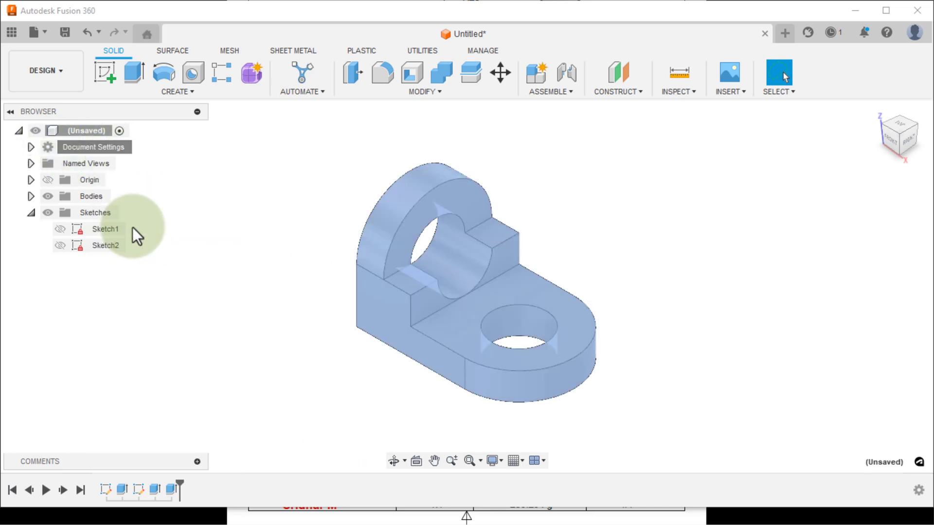
right_click(646, 279)
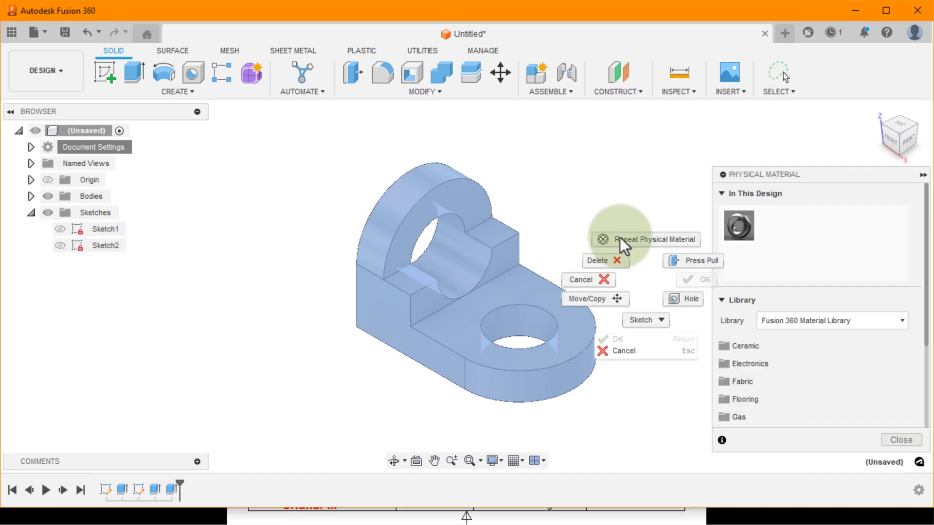
click(853, 305)
mouse_move(801, 313)
right_down()
mouse_move(770, 357)
mouse_move(814, 372)
right_up()
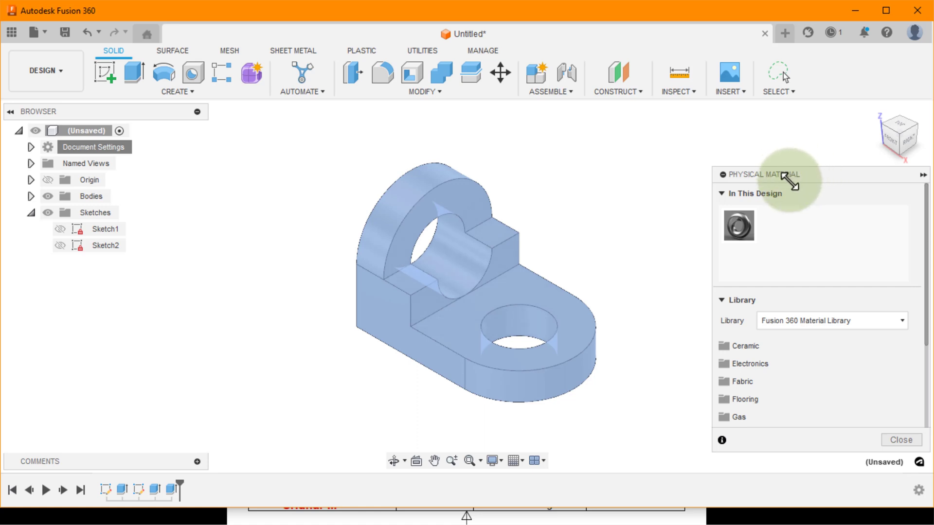
- Apply the Iron, Cast material from the Fusion 360 Material Library's Metal category to the bracket
scroll(760, 391, down, 1)
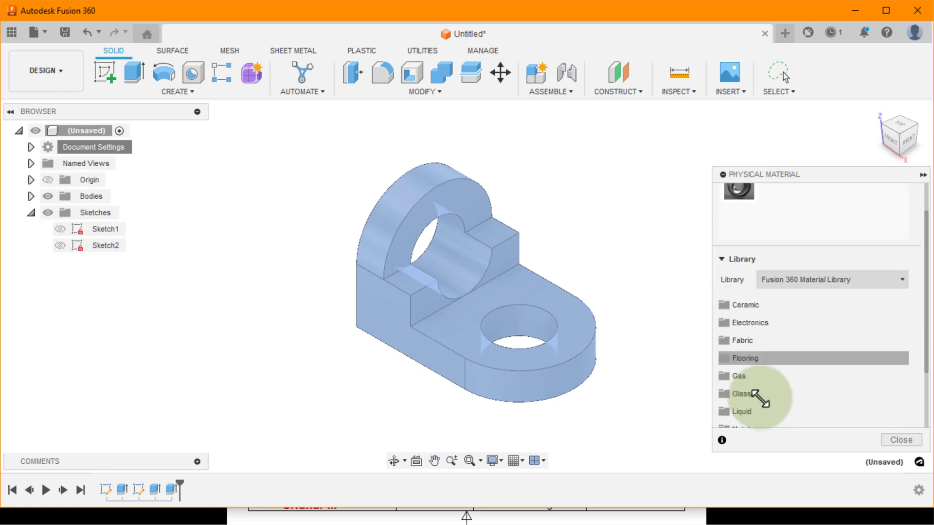
scroll(762, 395, down, 1)
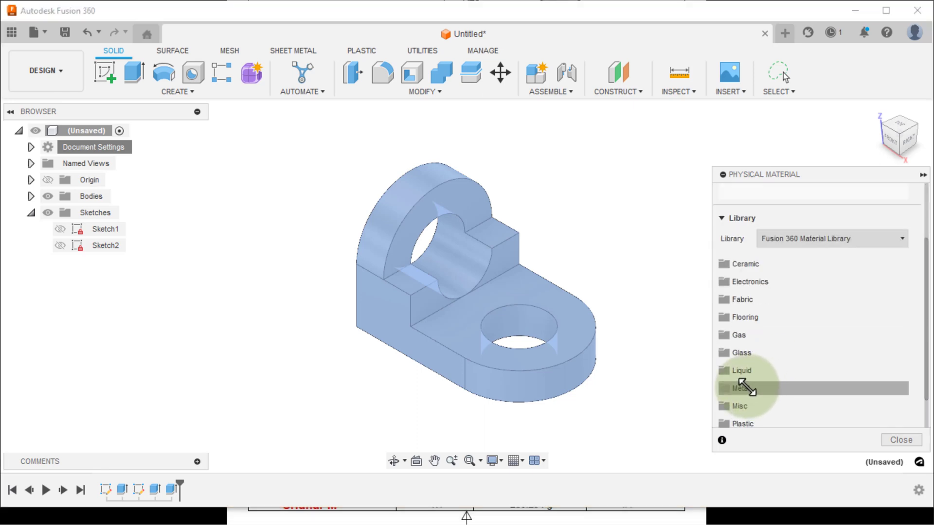
click(749, 388)
scroll(782, 378, down, 1)
scroll(781, 377, down, 10)
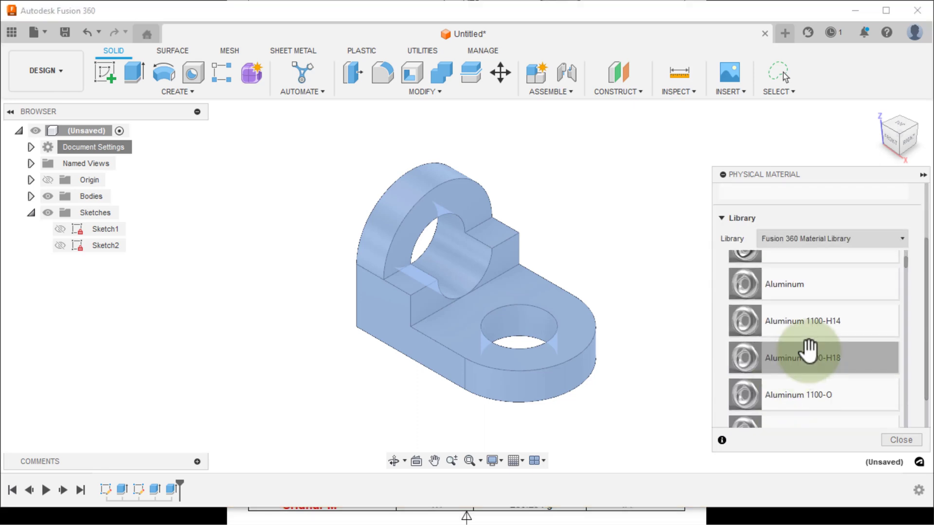
scroll(808, 349, down, 10)
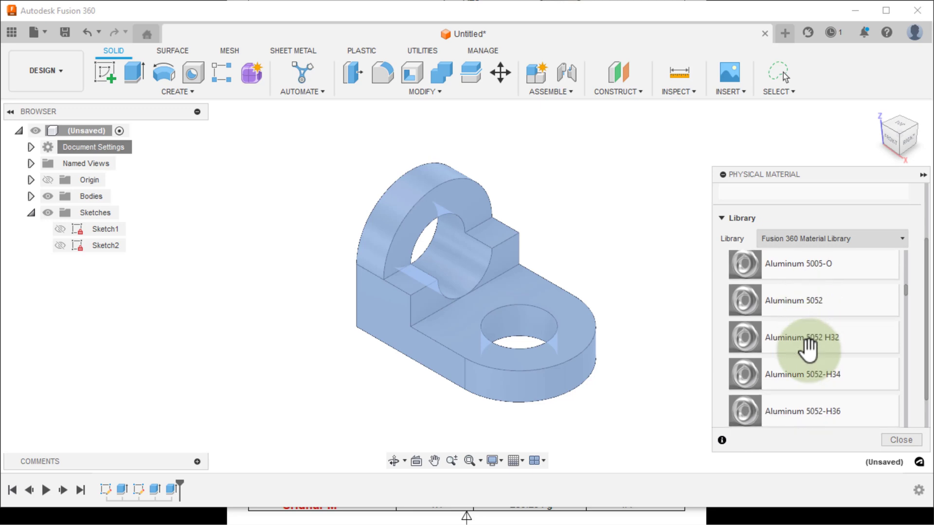
scroll(809, 349, down, 12)
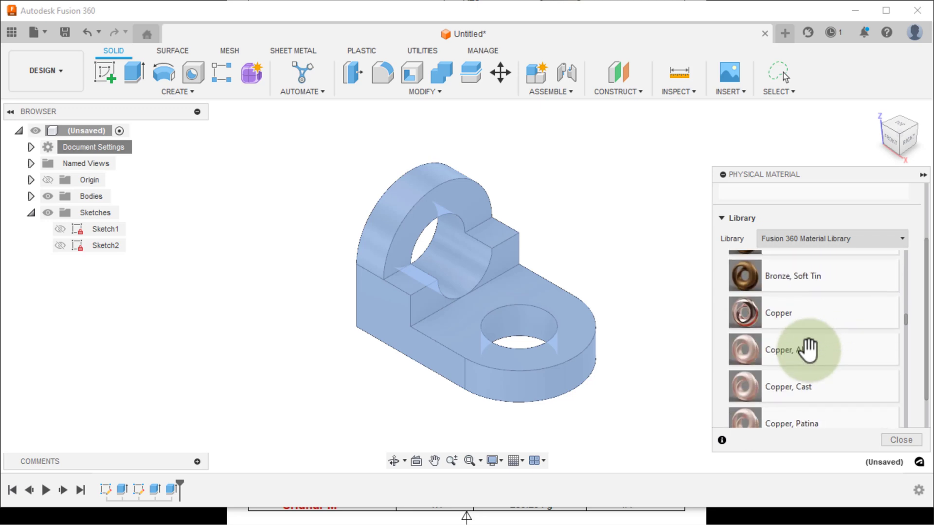
click(796, 316)
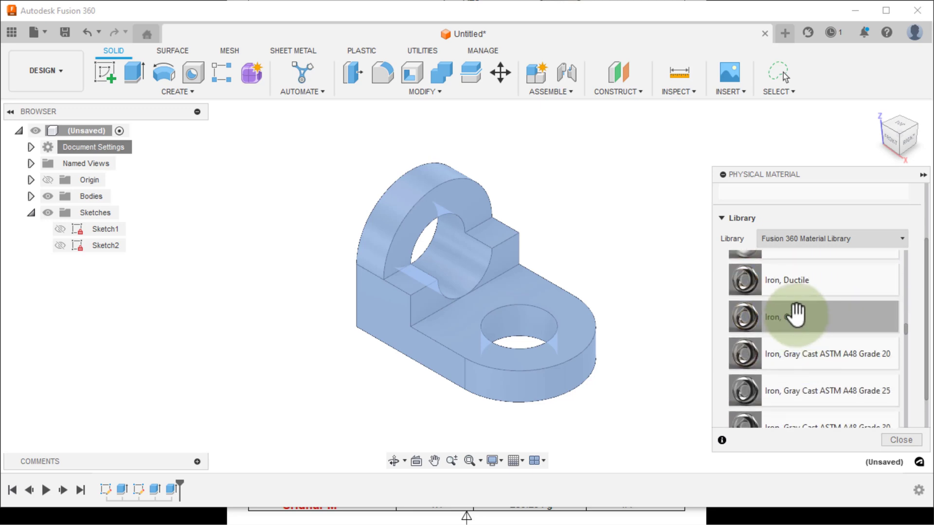
scroll(801, 301, up, 1)
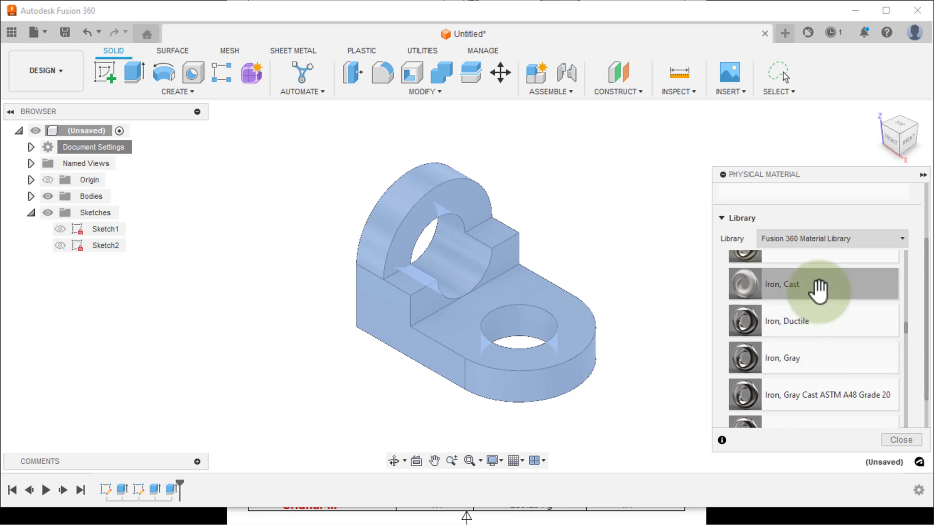
drag(819, 291, 506, 297)
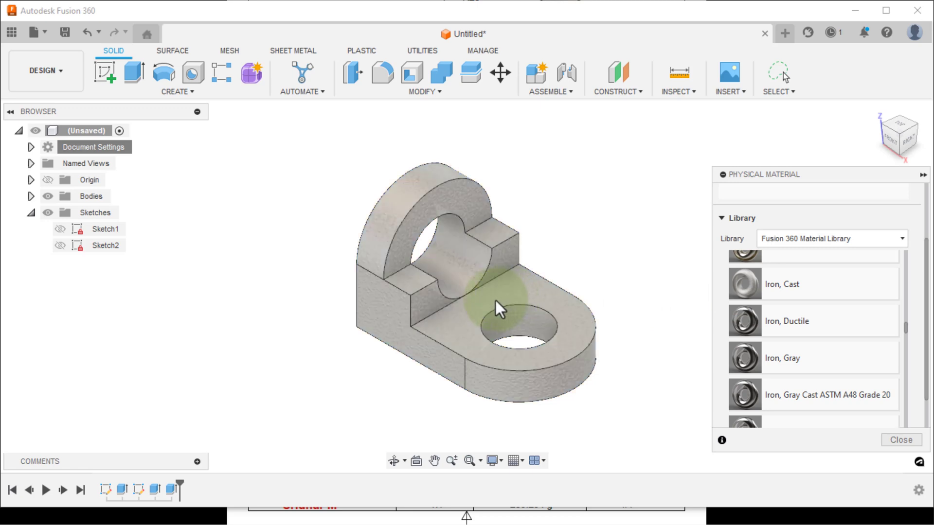
- Check the density of the design's Iron, Cast material without changing it, and close the material settings
scroll(778, 311, up, 15)
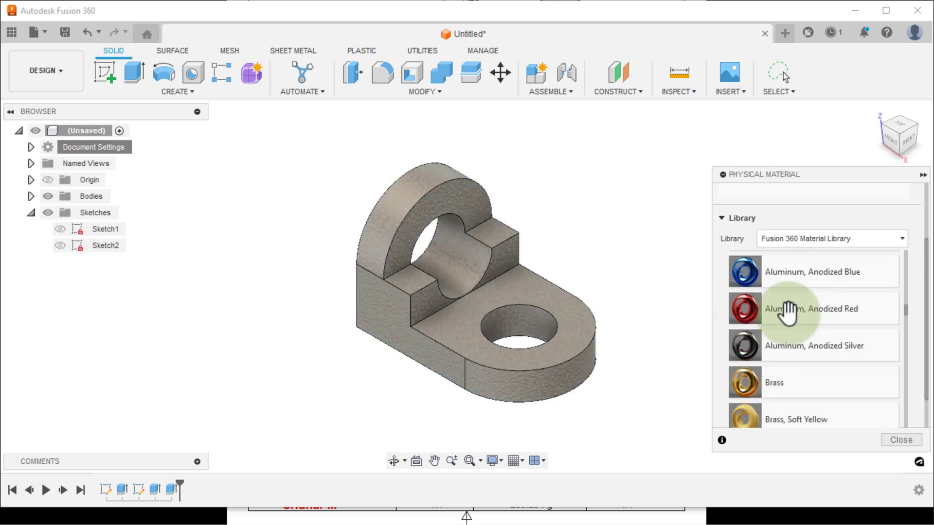
scroll(788, 311, up, 4)
scroll(748, 237, up, 2)
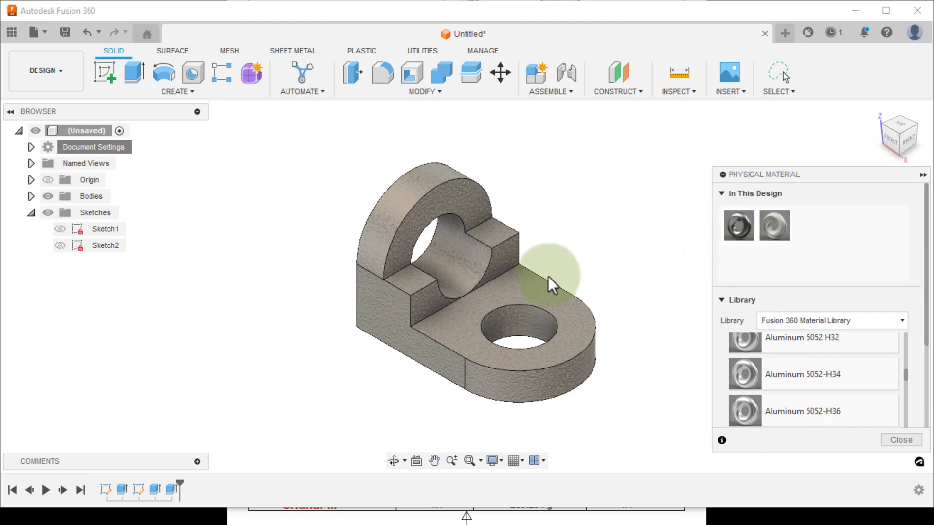
click(773, 229)
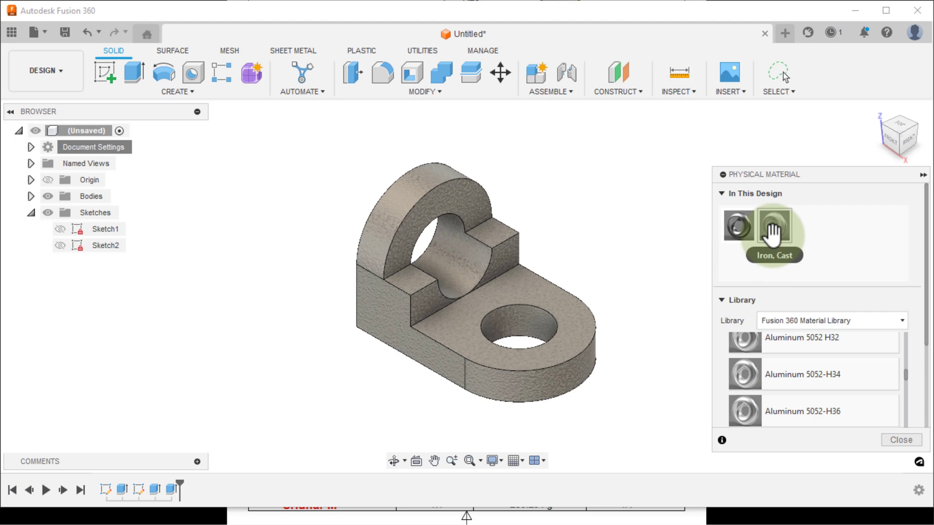
right_click(772, 235)
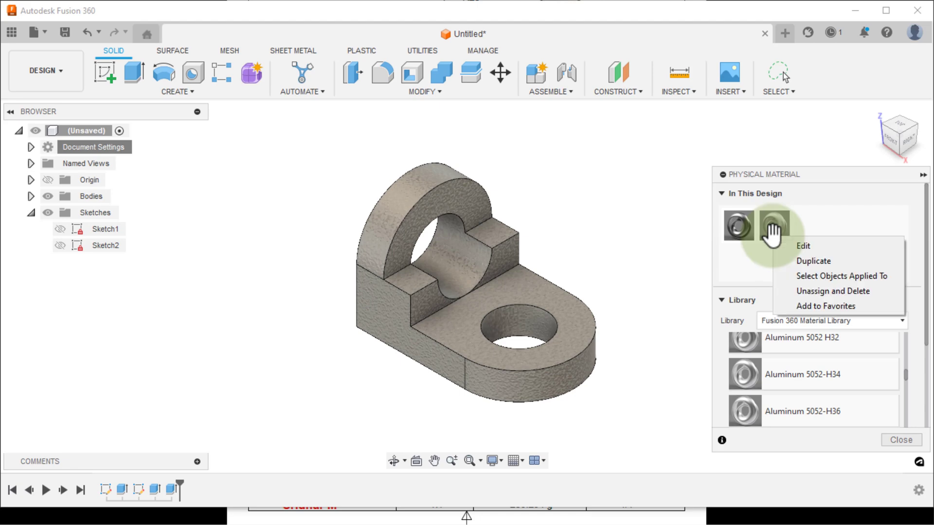
click(798, 245)
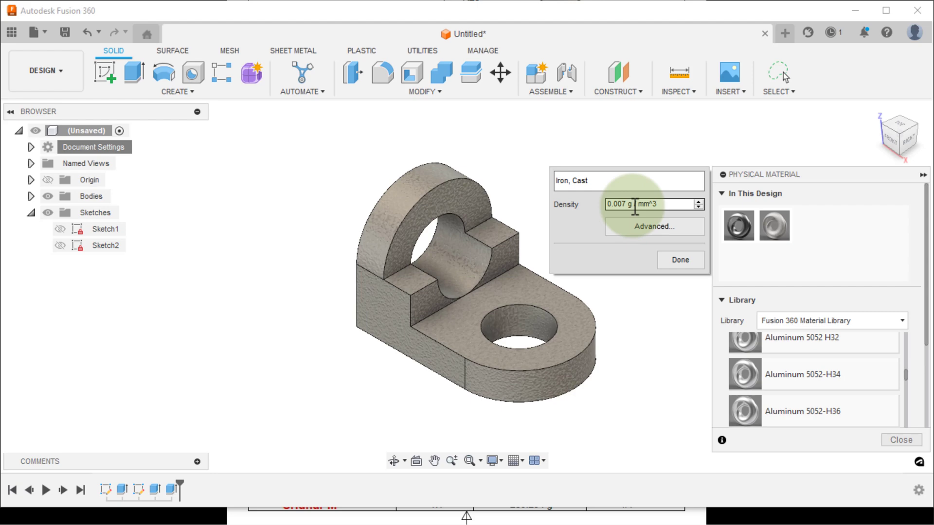
click(666, 259)
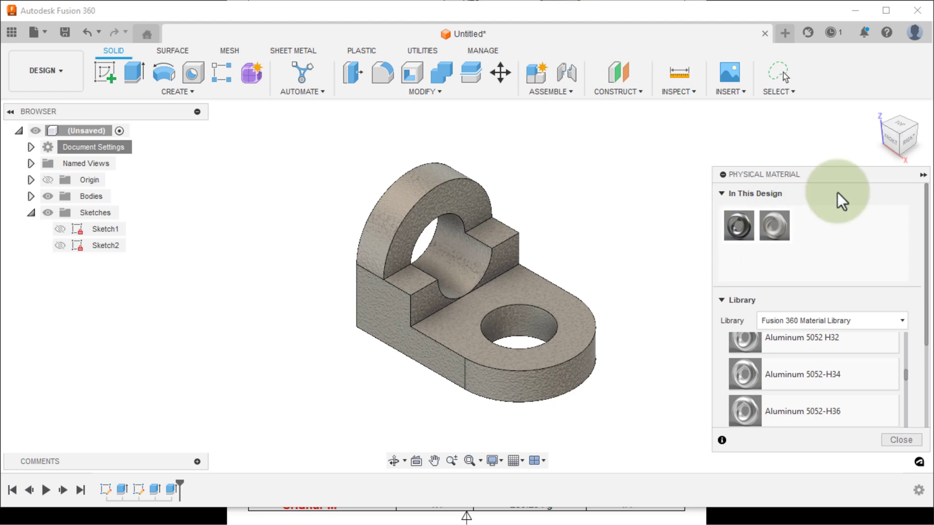
click(900, 438)
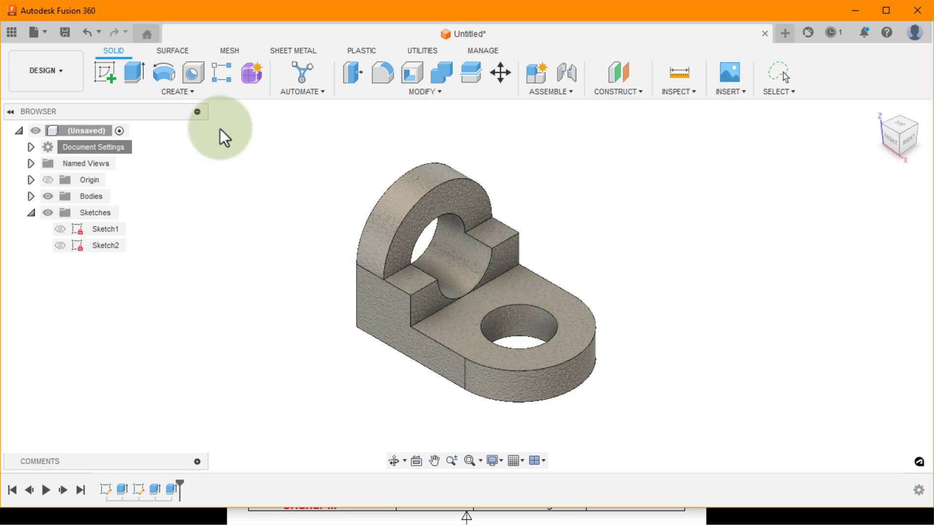
- Start a drawing from the design, saving the design as "11 demo" in the Weekly Cad Challenge location
click(65, 71)
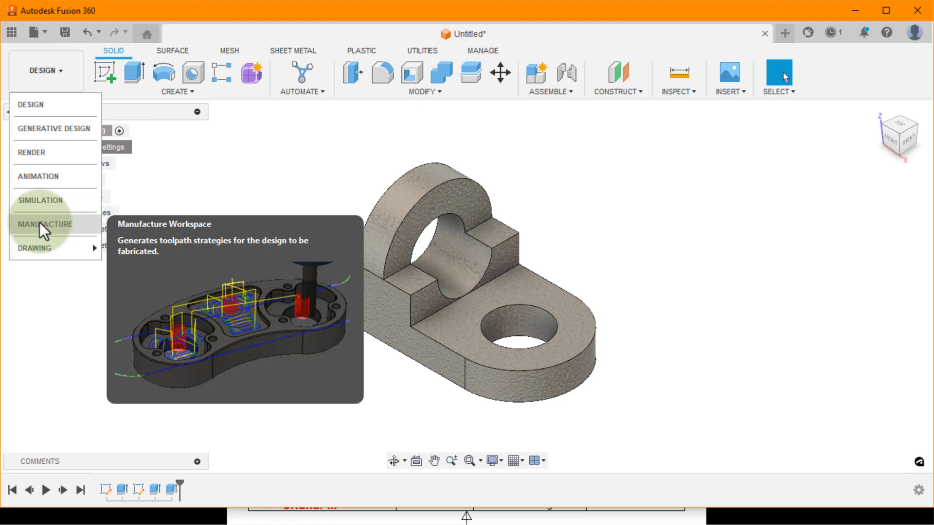
mouse_move(40, 252)
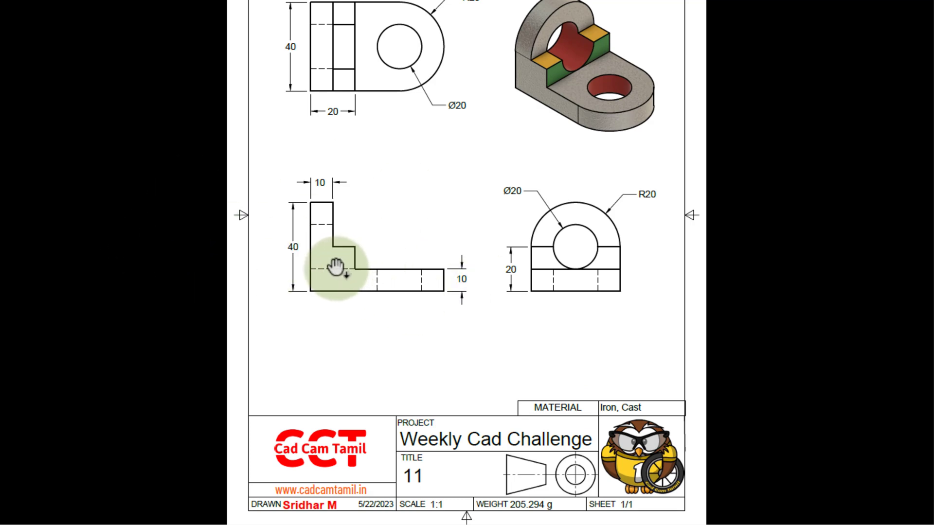
key(alt+Tab)
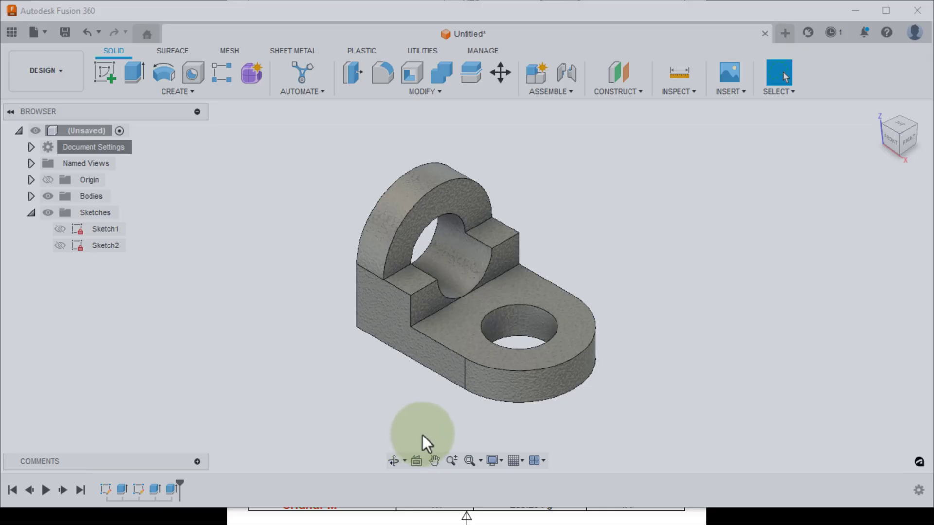
key(ctrl+s)
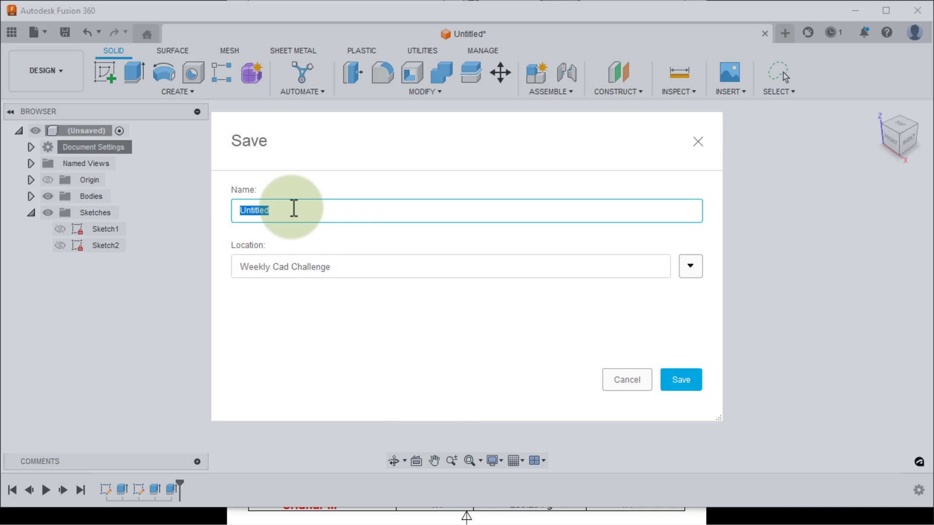
text(11 demo)
key(Return)
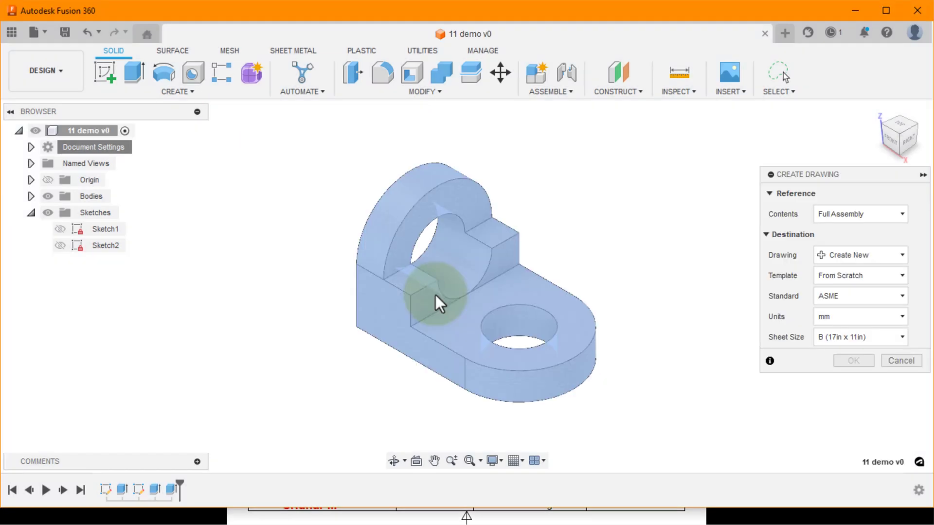
- Create a new full-assembly drawing of the bracket using the CCT Temp WCC template
click(827, 279)
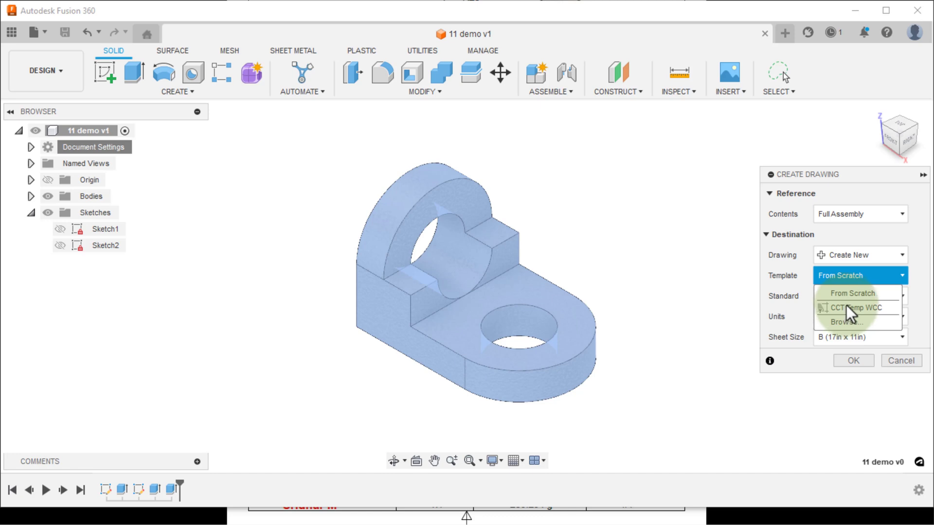
click(846, 306)
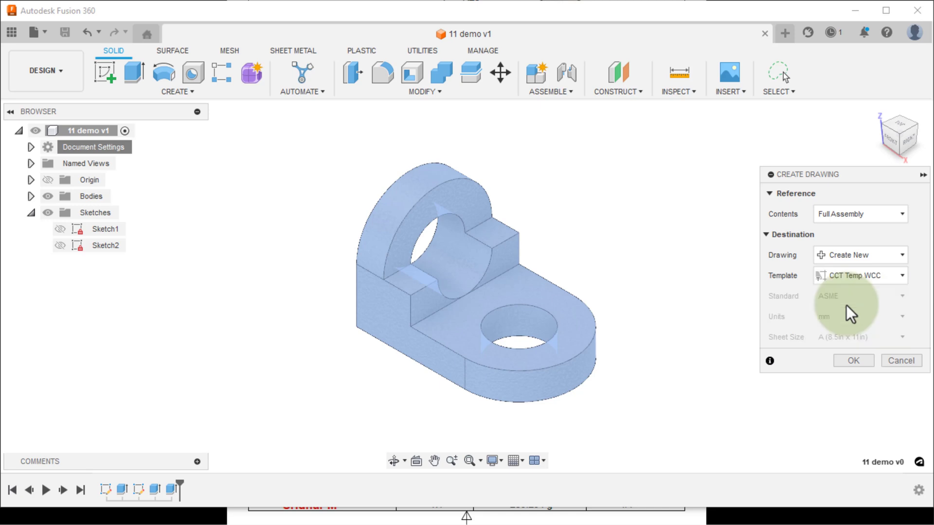
click(854, 361)
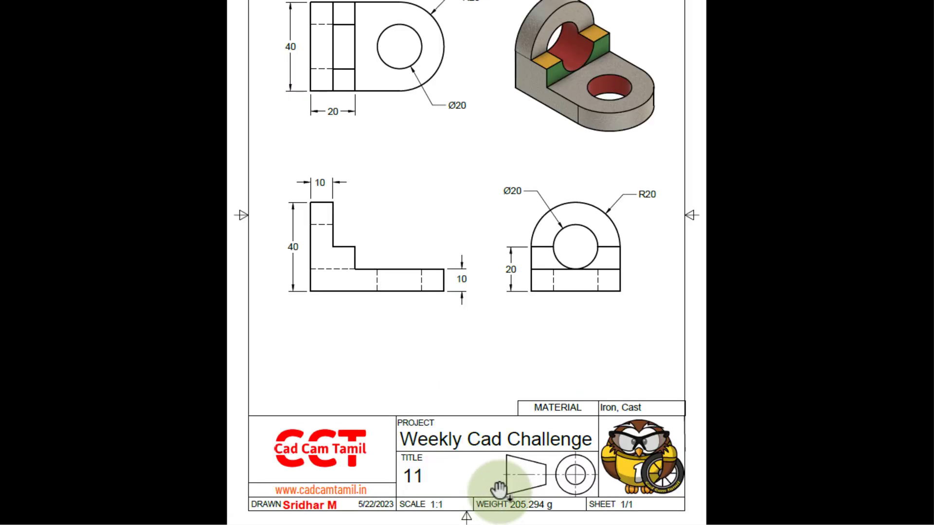